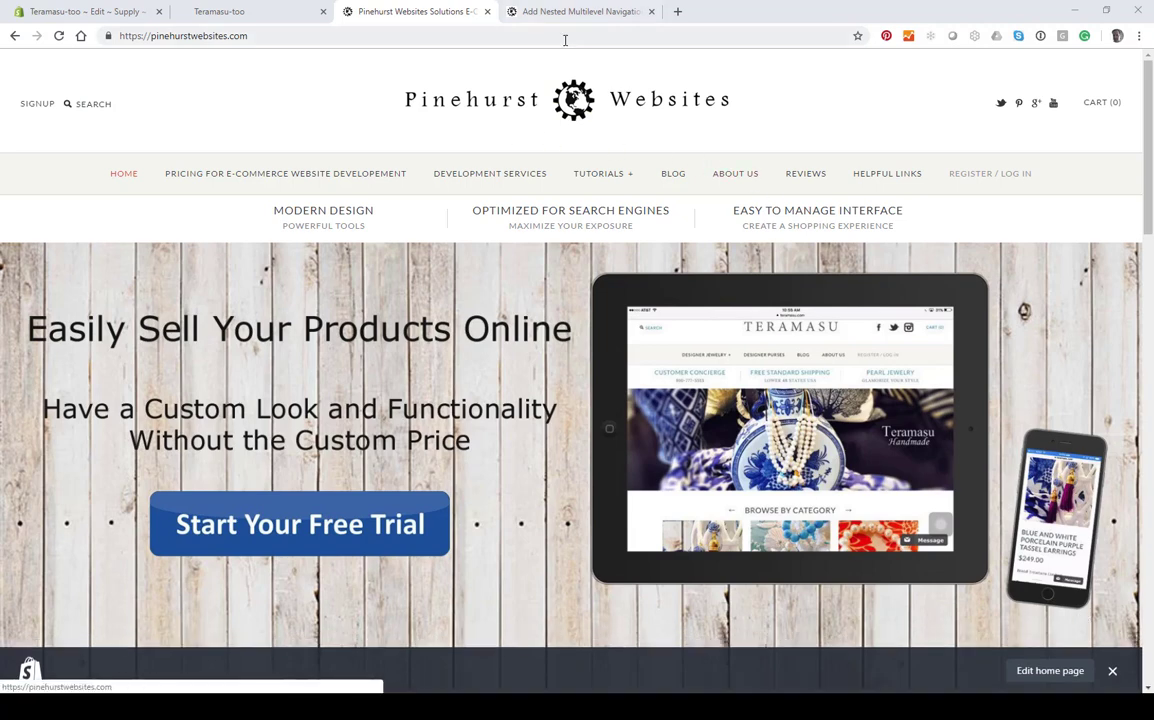
# Review the new site-nav.liquid code in the tutorial article on nested multilevel navigation menus for the Supply theme
pyautogui.moveTo(602, 180)
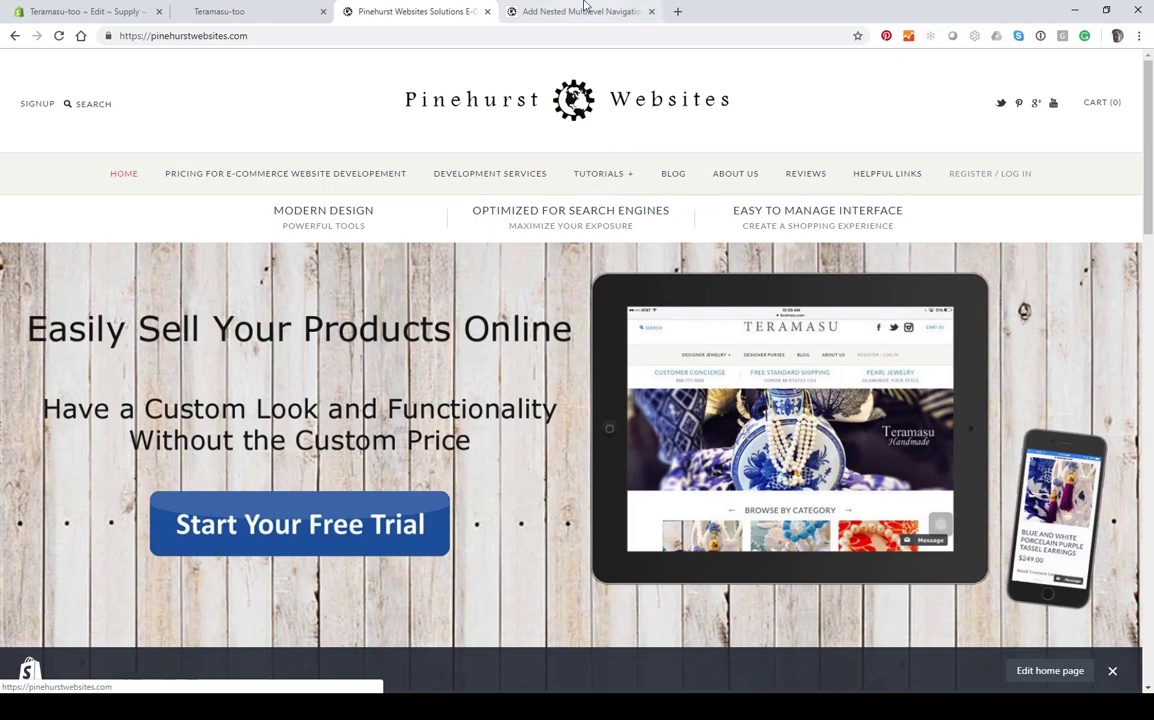
pyautogui.click(588, 11)
pyautogui.scroll(-3, 327, 530)
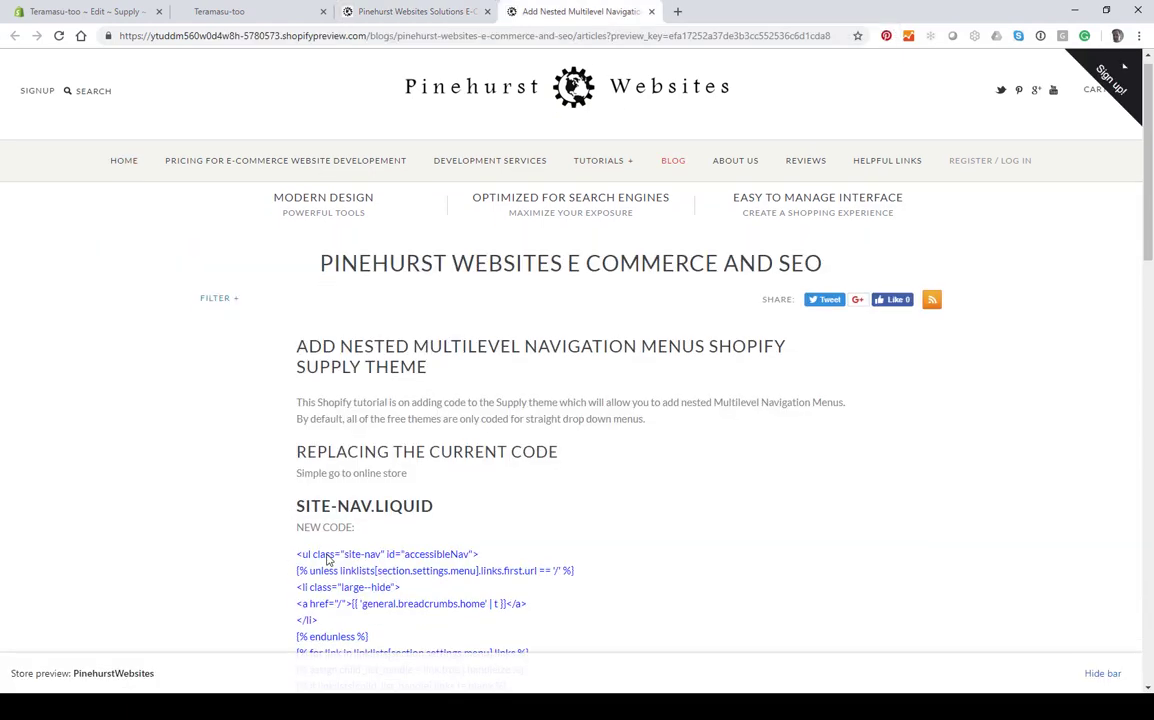
pyautogui.scroll(1, 327, 553)
pyautogui.scroll(-7, 327, 553)
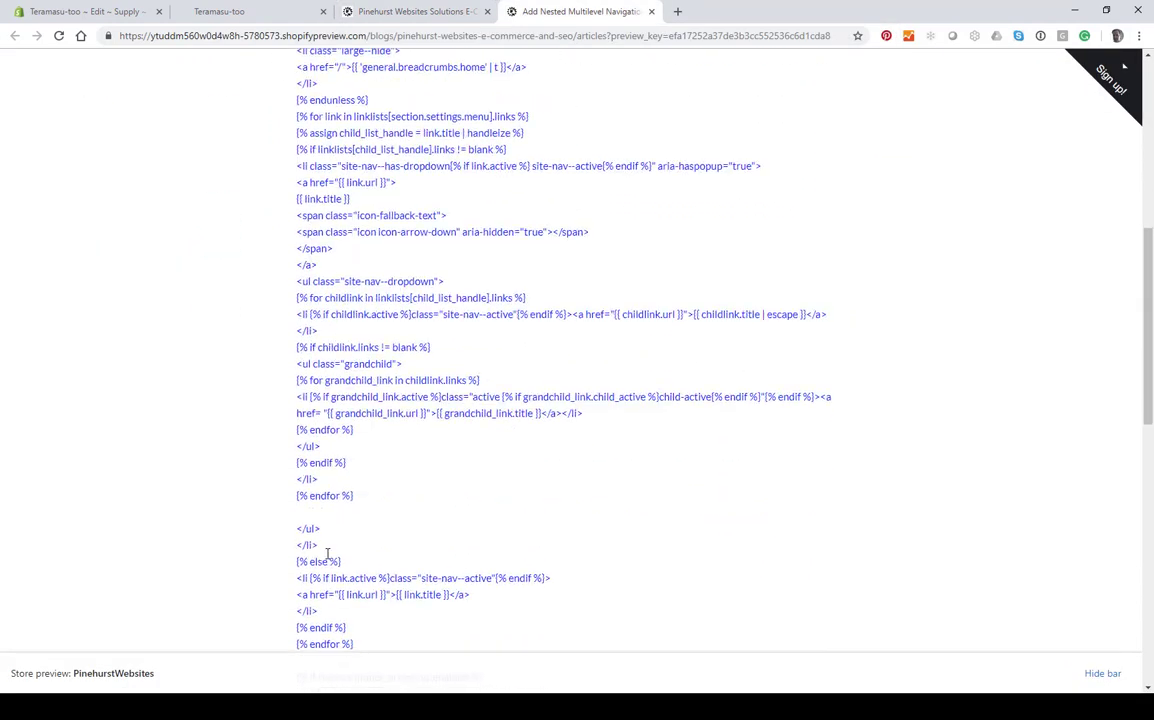
pyautogui.scroll(10, 326, 553)
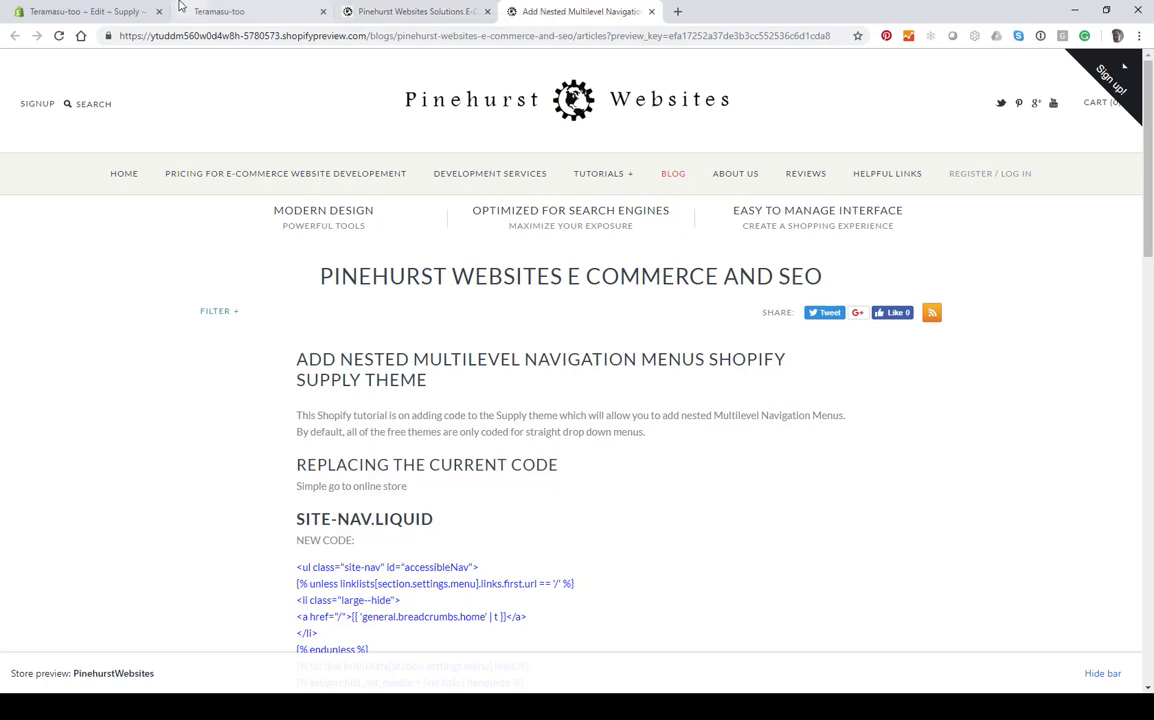
# Look through the Teramasu-too storefront home page and check which submenu entries the Jewelry navigation item offers
pyautogui.click(240, 13)
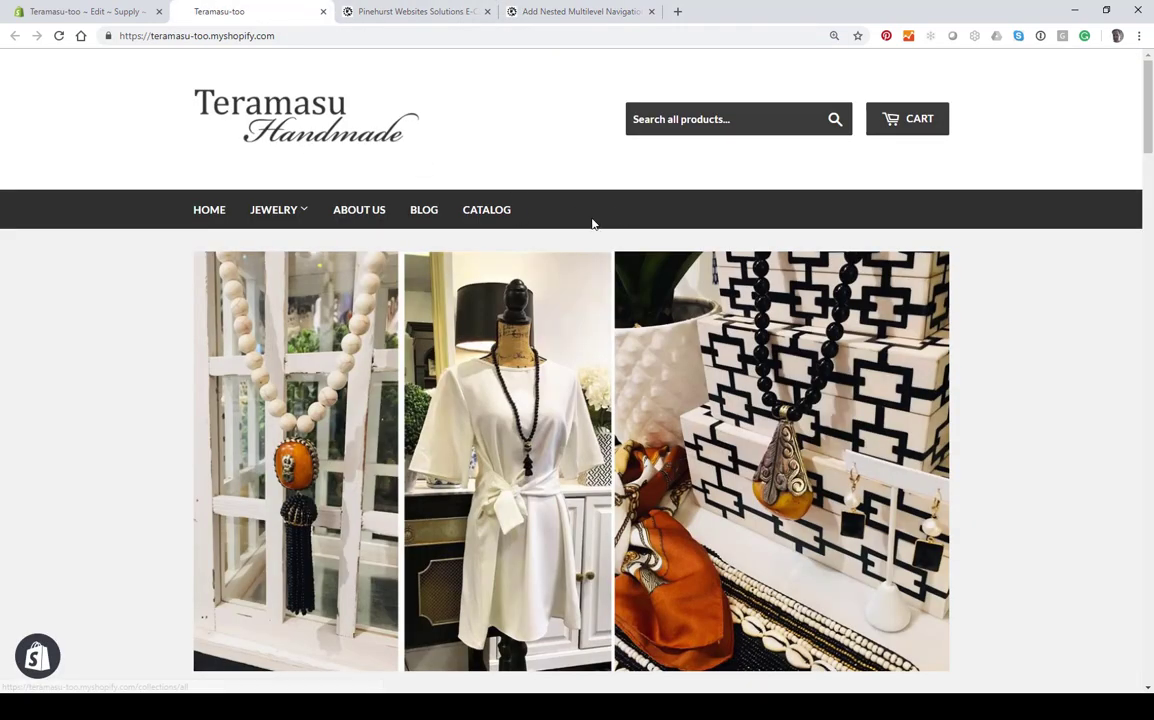
pyautogui.scroll(-15, 592, 224)
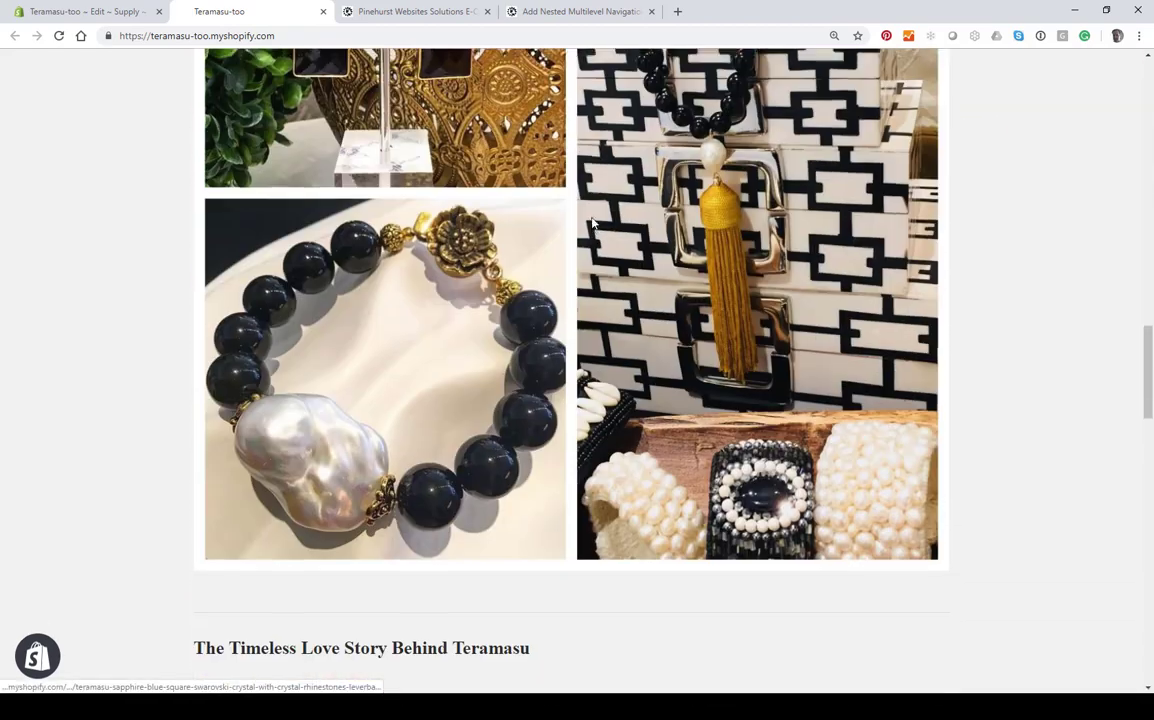
pyautogui.scroll(-15, 592, 224)
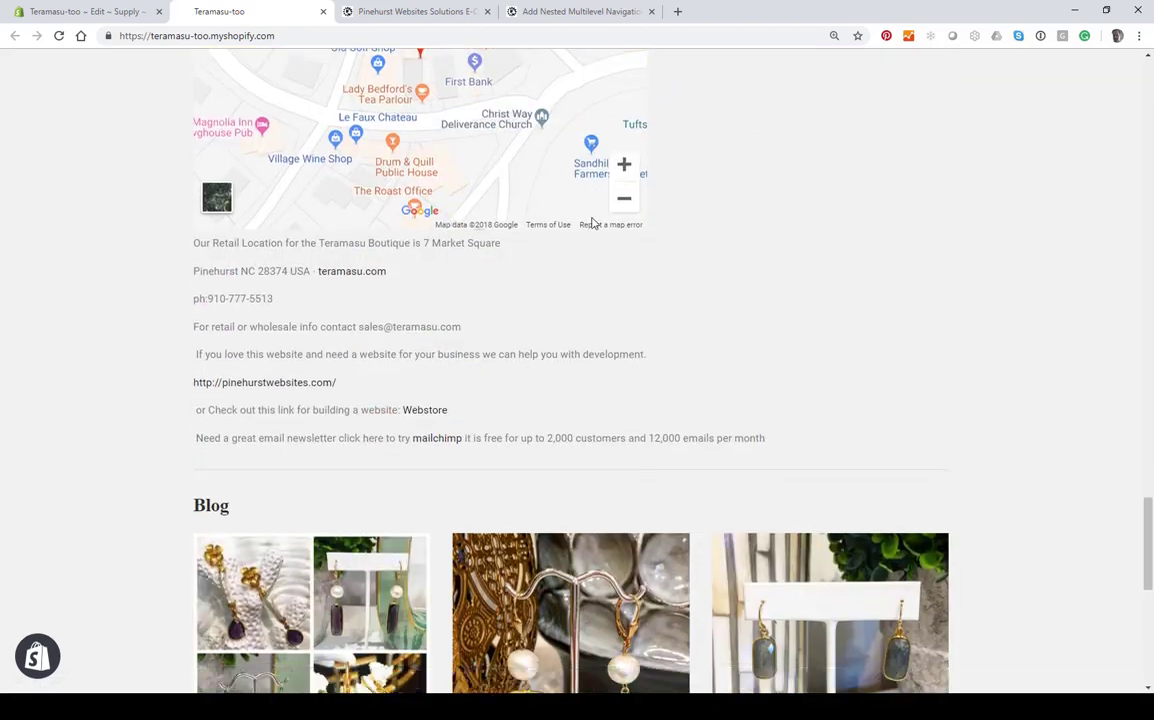
pyautogui.scroll(-6, 592, 224)
pyautogui.scroll(6, 592, 224)
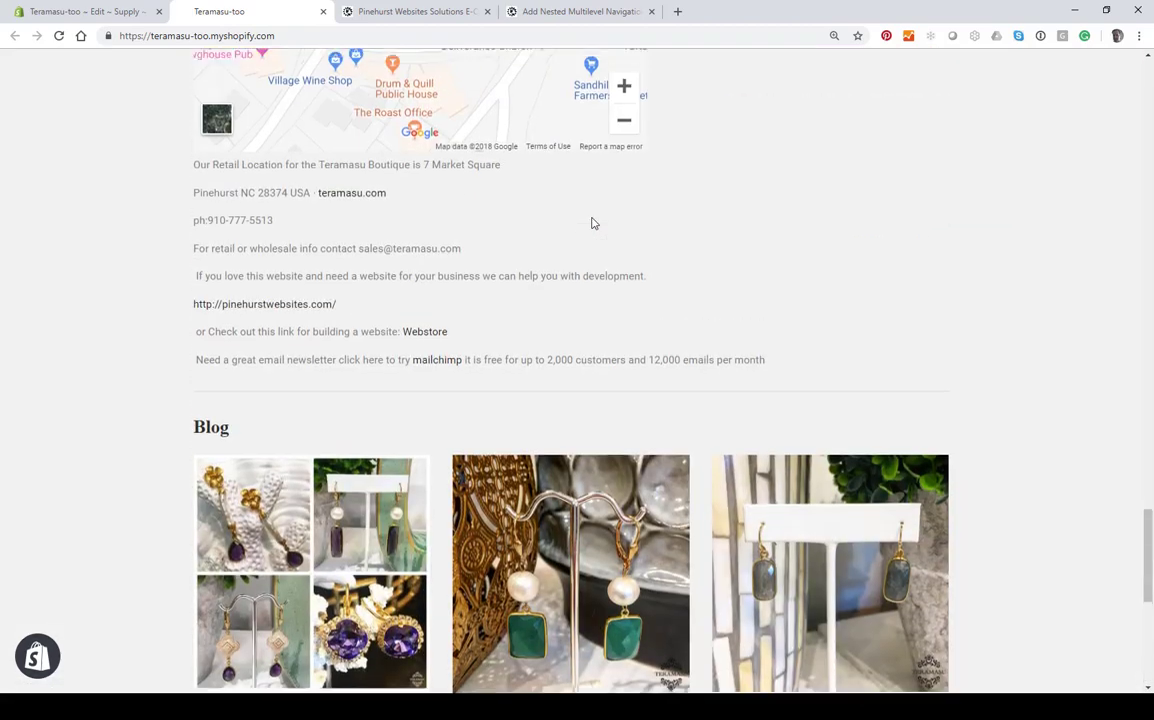
pyautogui.scroll(20, 592, 224)
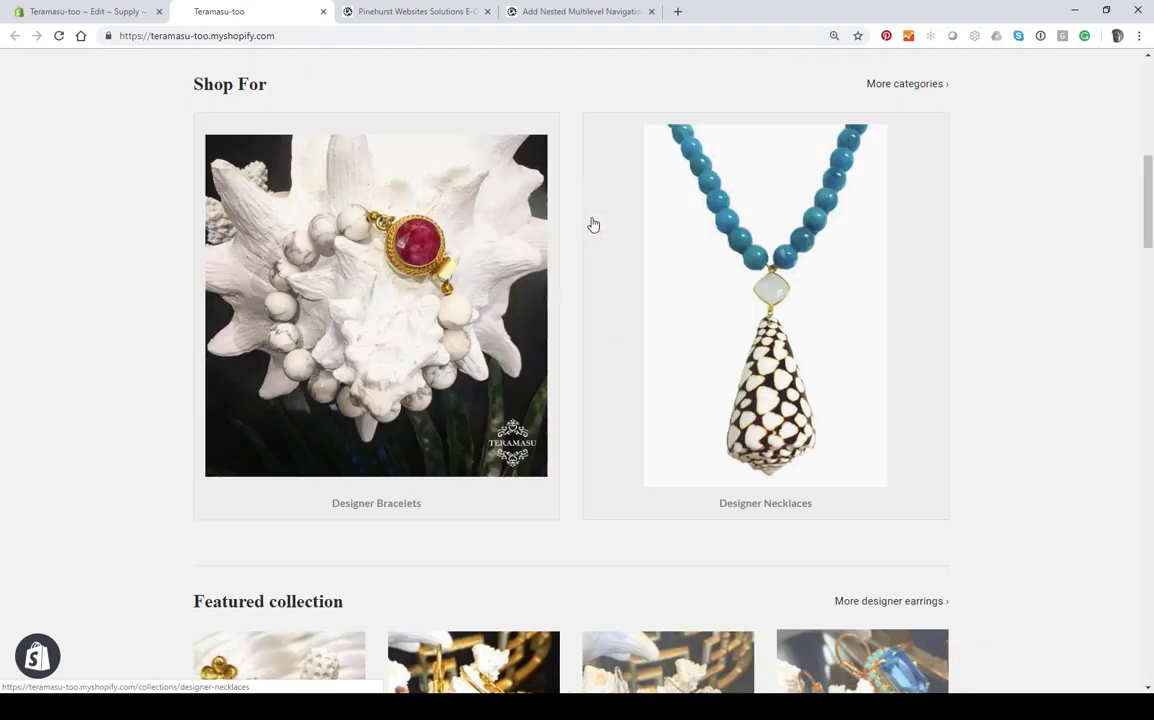
pyautogui.scroll(7, 592, 224)
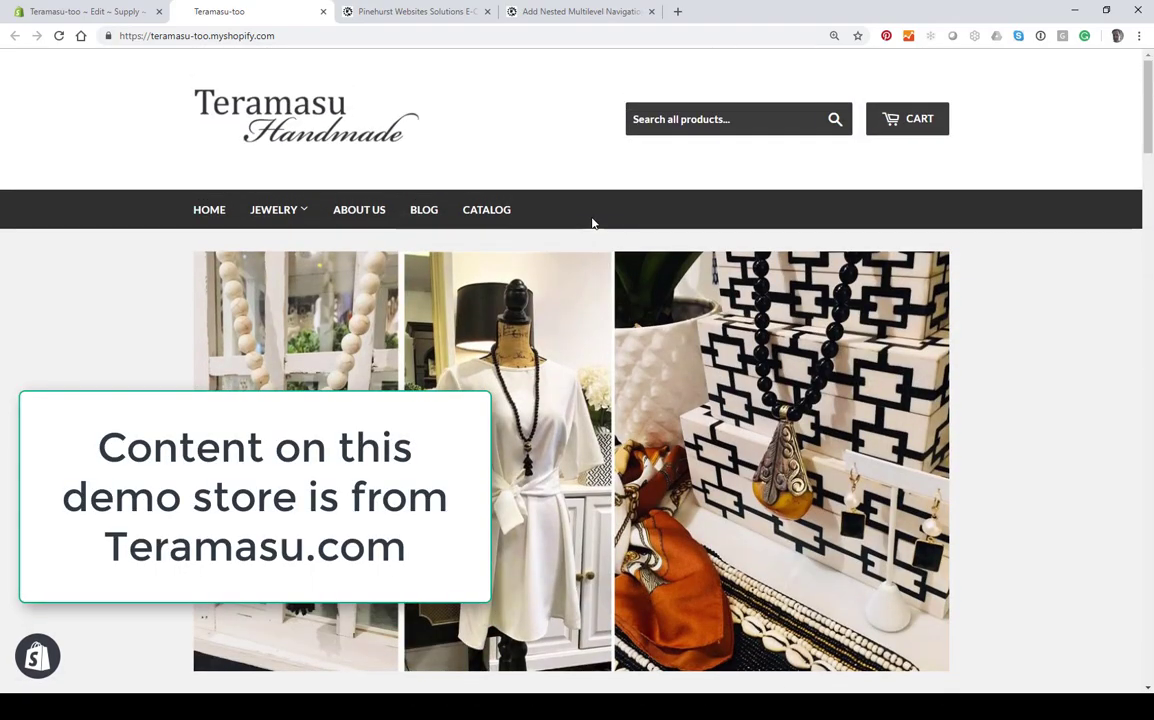
pyautogui.moveTo(259, 213)
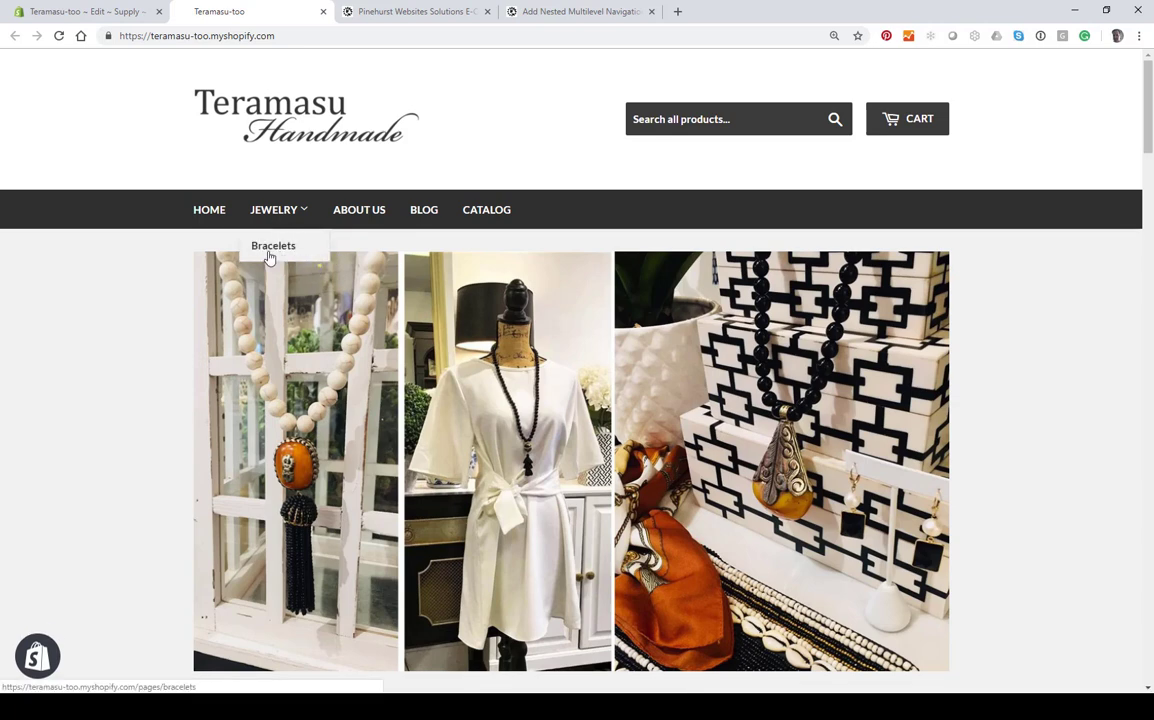
# In the Shopify admin, go to the online store's themes and open the code editor for the current Supply theme
pyautogui.click(69, 13)
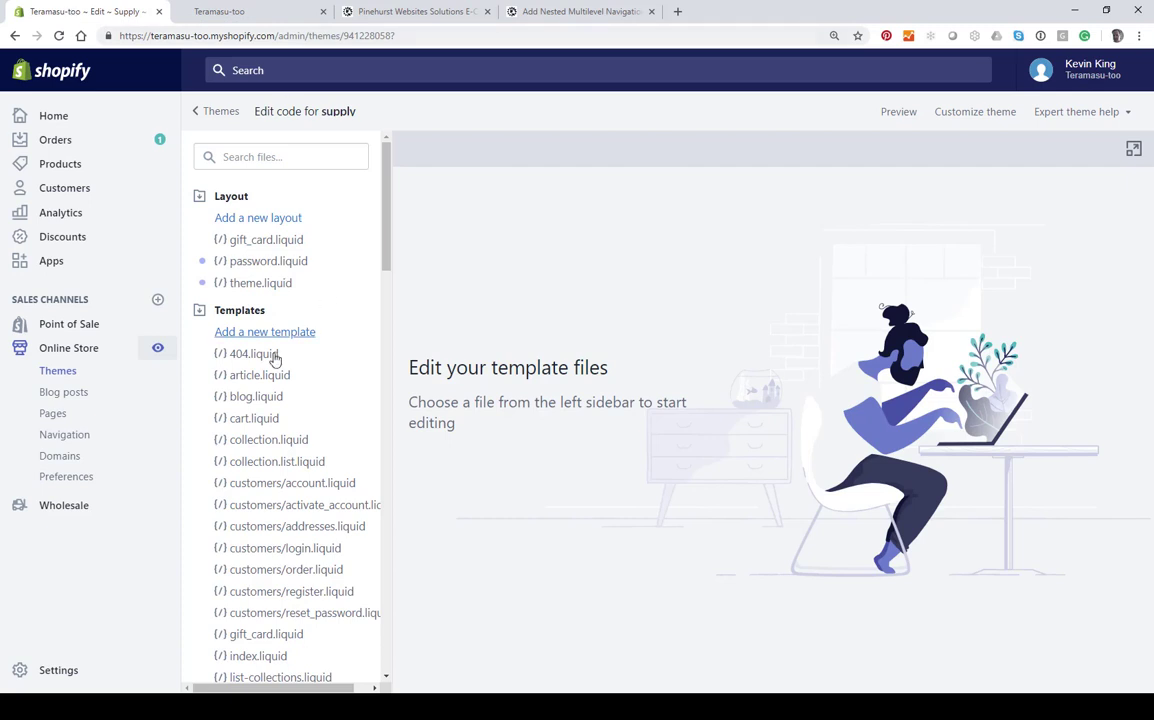
pyautogui.scroll(-3, 280, 385)
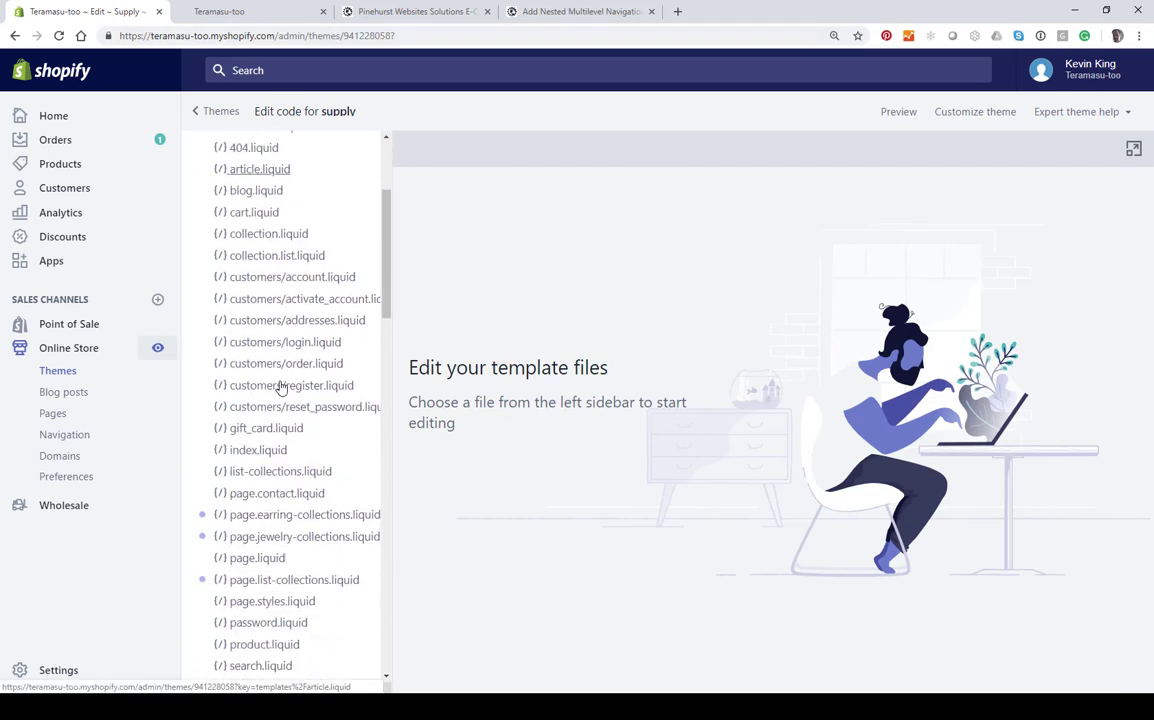
pyautogui.scroll(3, 280, 388)
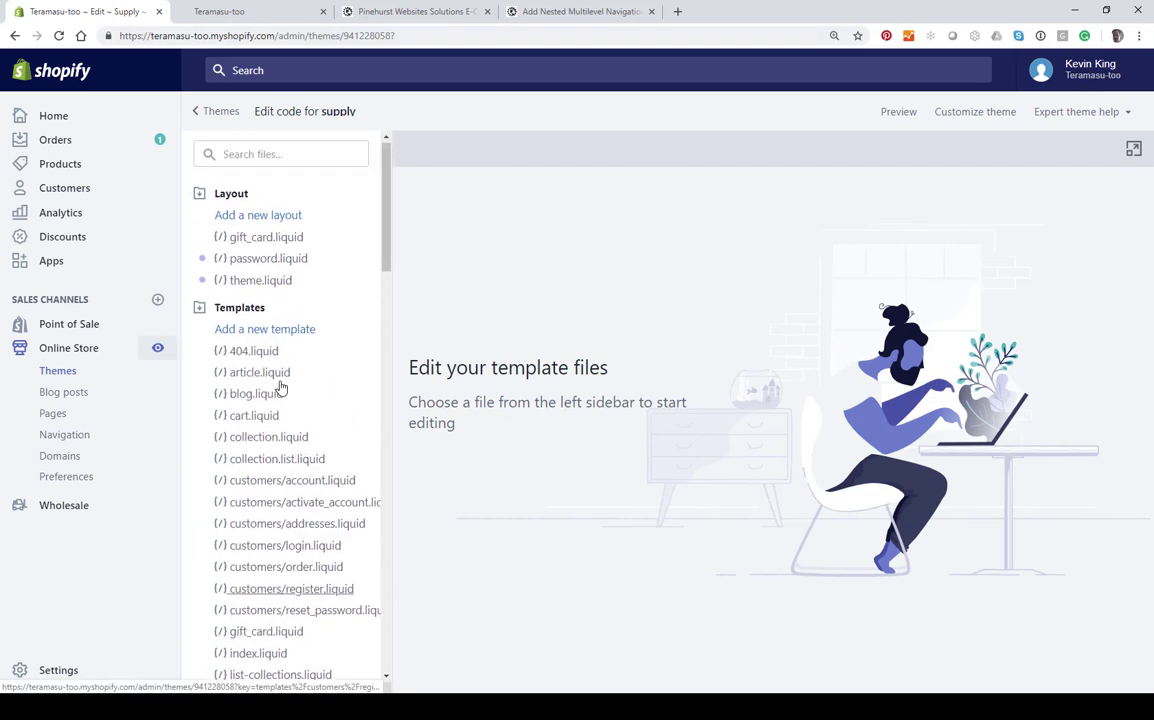
pyautogui.click(57, 357)
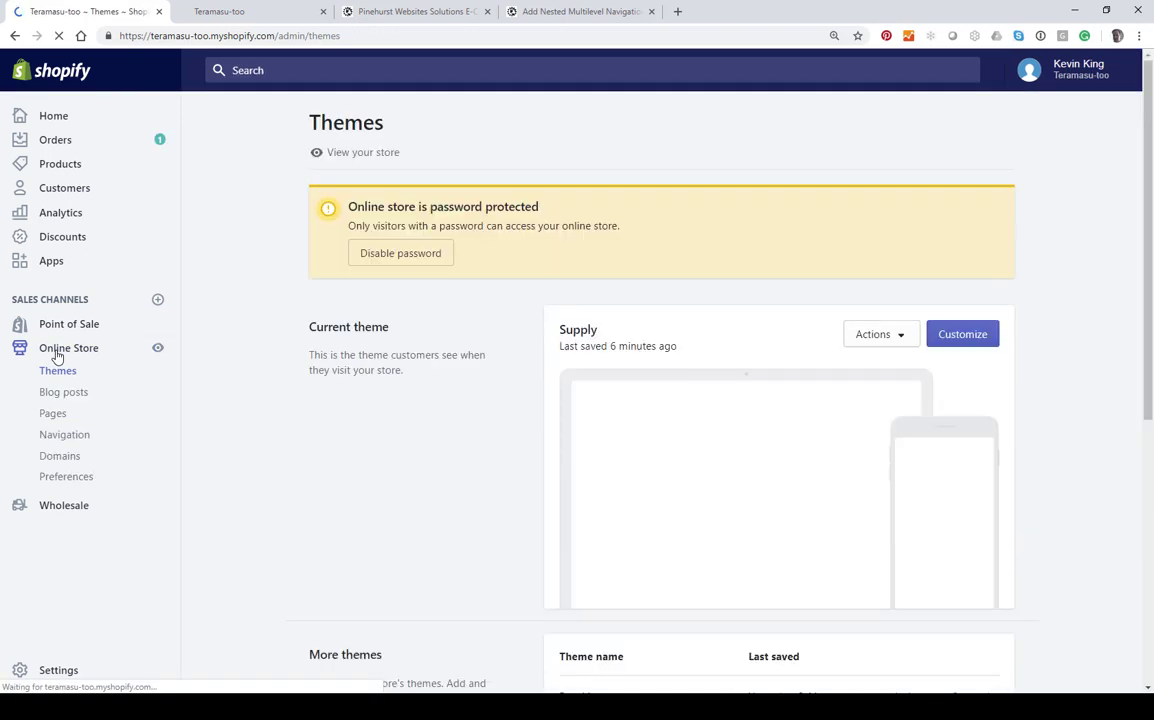
pyautogui.click(880, 342)
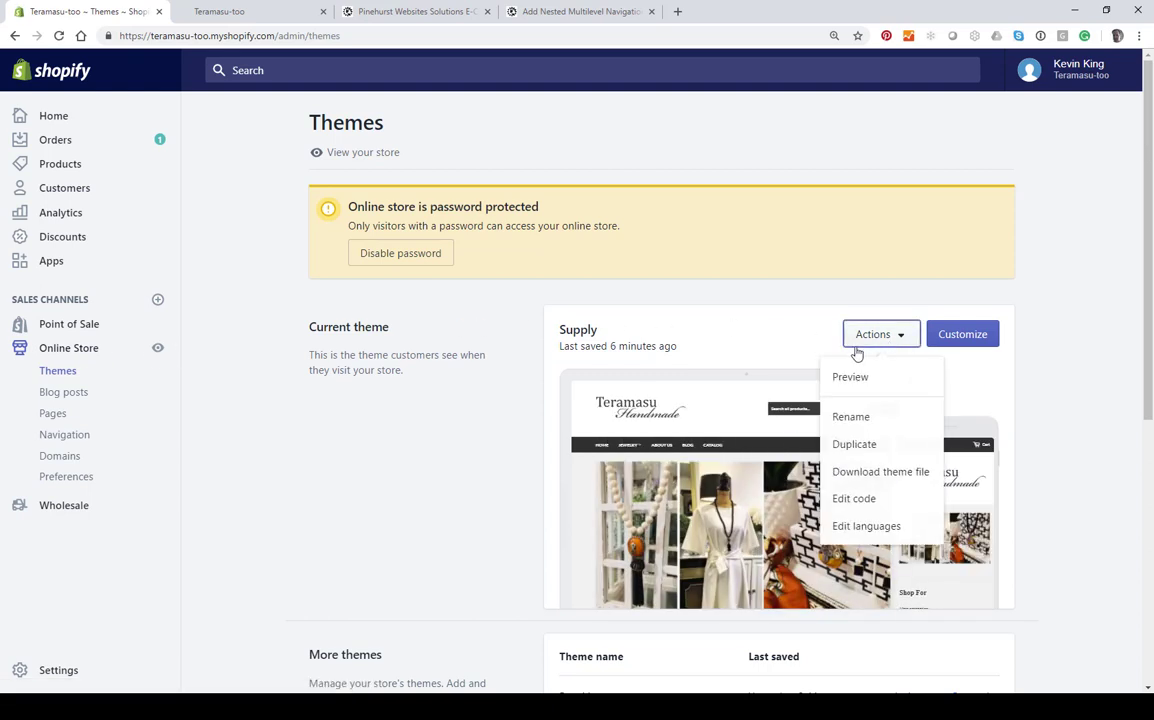
pyautogui.click(867, 499)
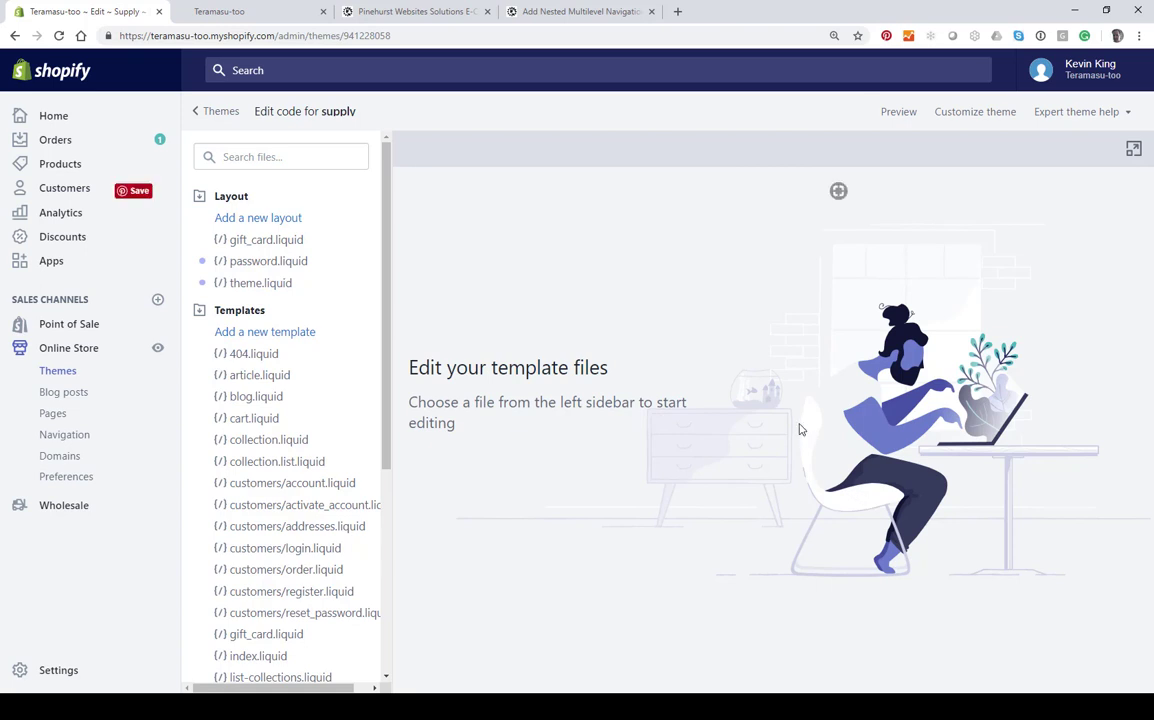
# Open the site-nav.liquid file from the theme's Snippets folder
pyautogui.scroll(-1, 317, 362)
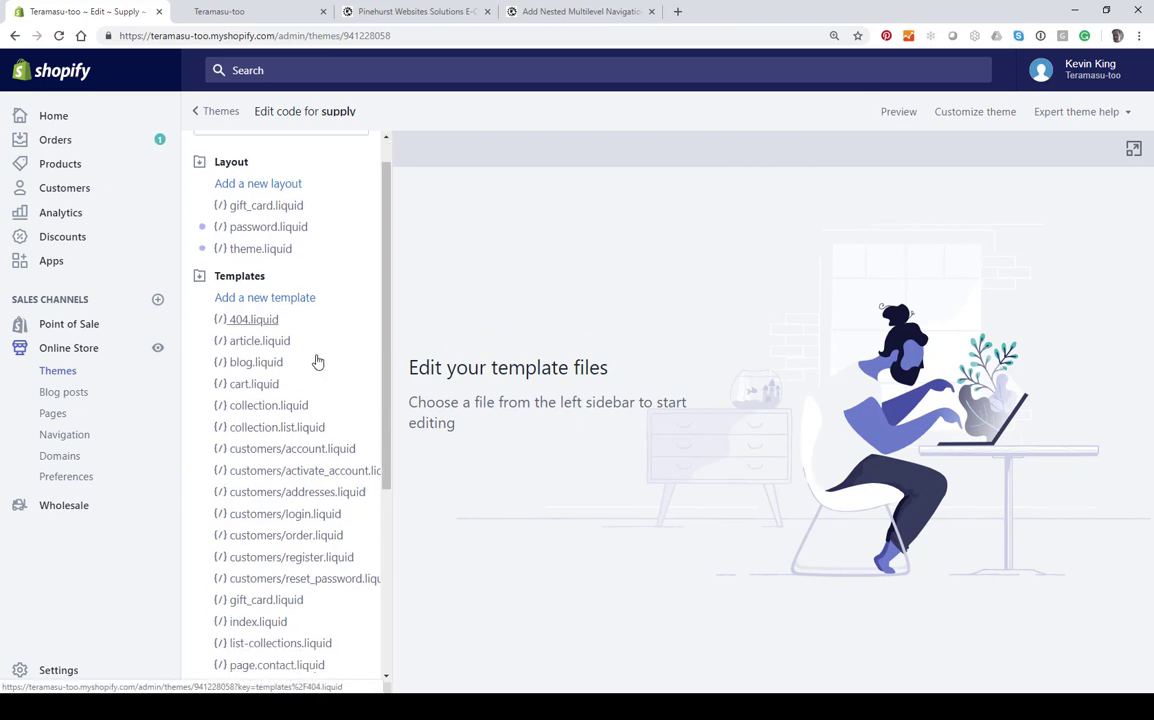
pyautogui.scroll(-3, 317, 362)
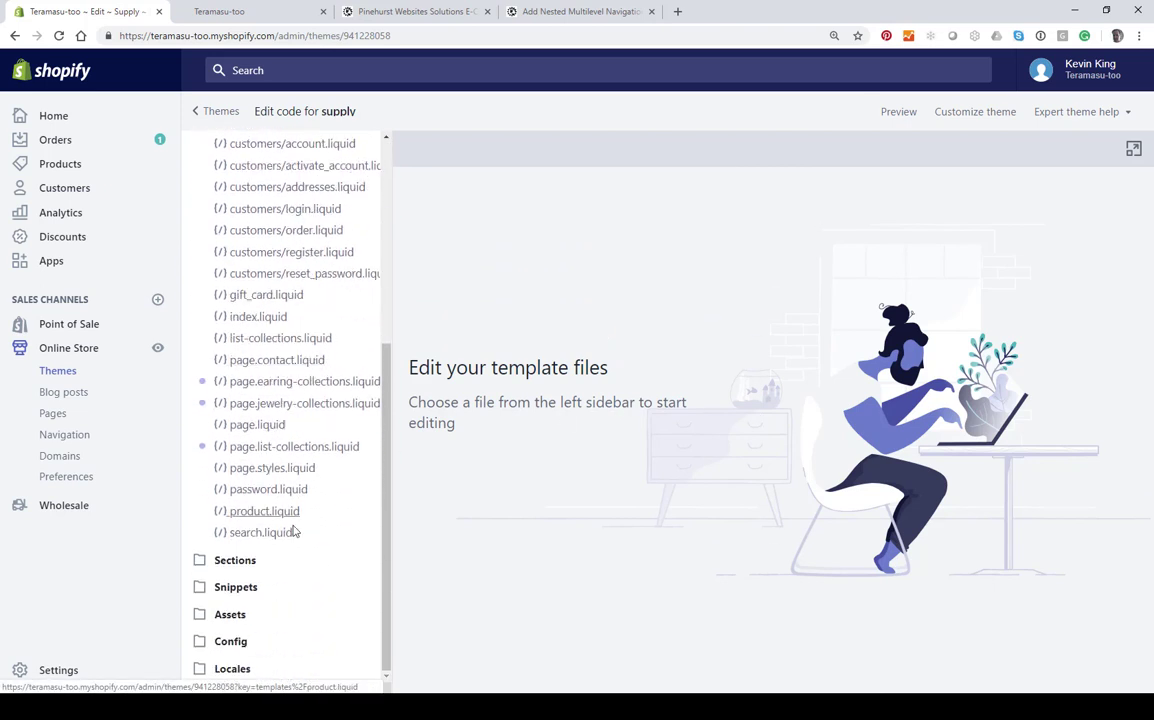
pyautogui.click(238, 589)
pyautogui.scroll(-5, 242, 595)
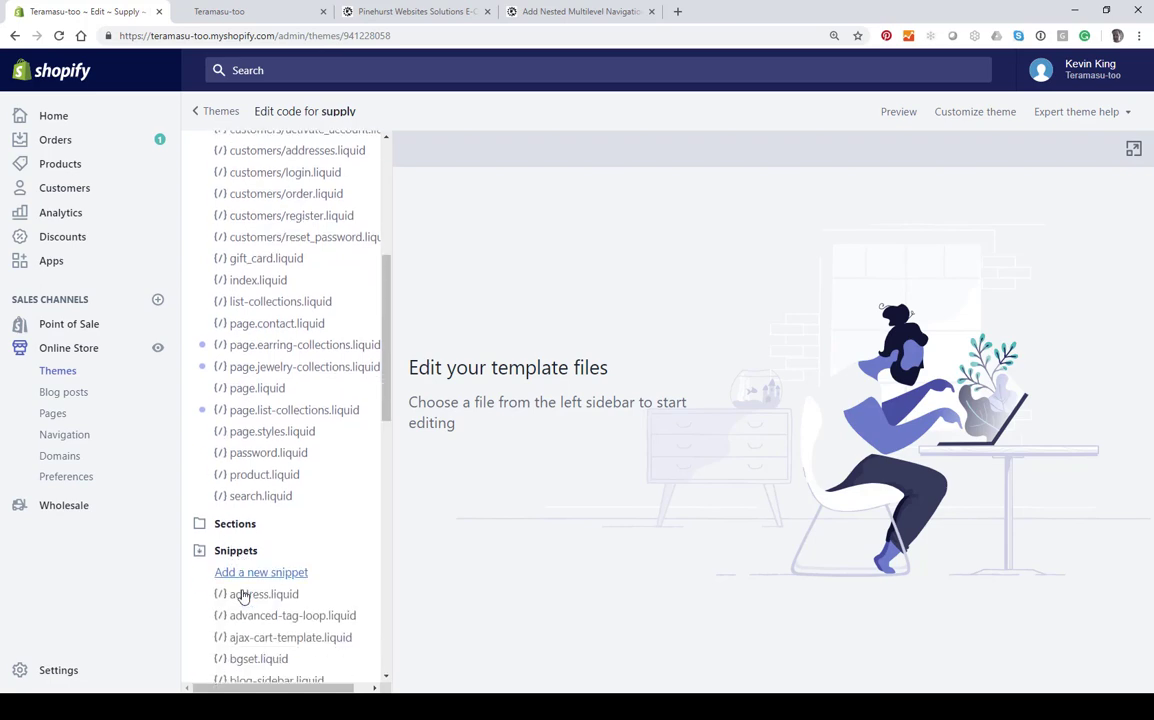
pyautogui.scroll(-3, 243, 596)
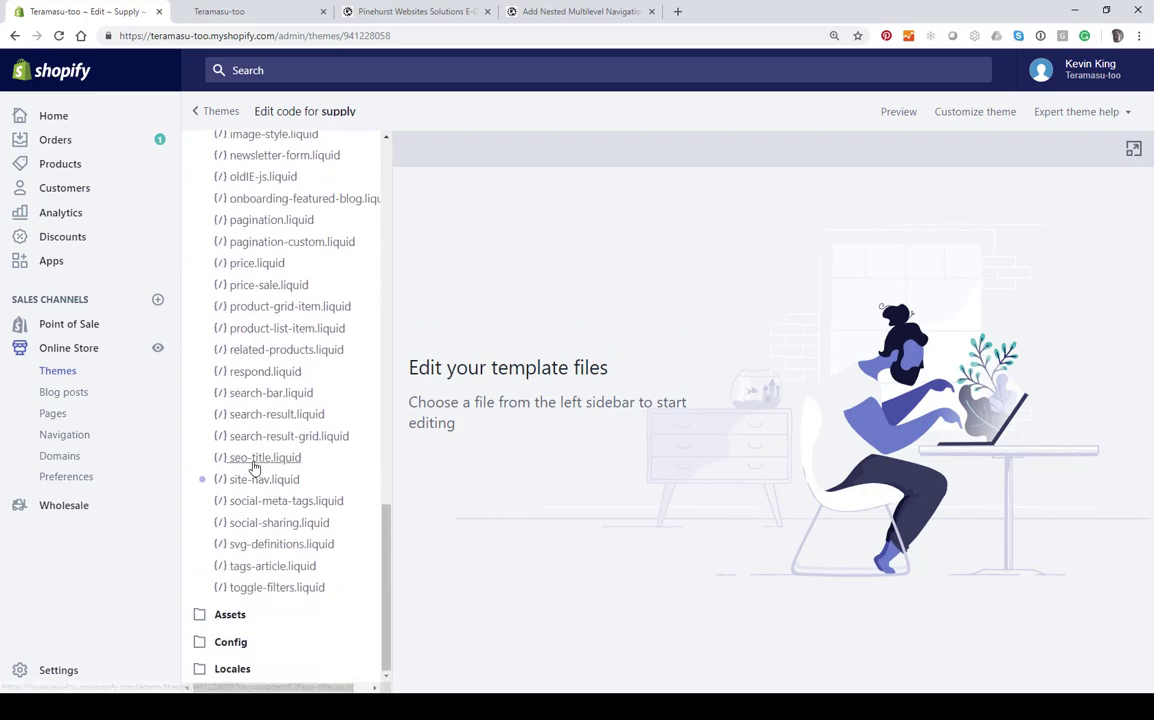
pyautogui.click(254, 484)
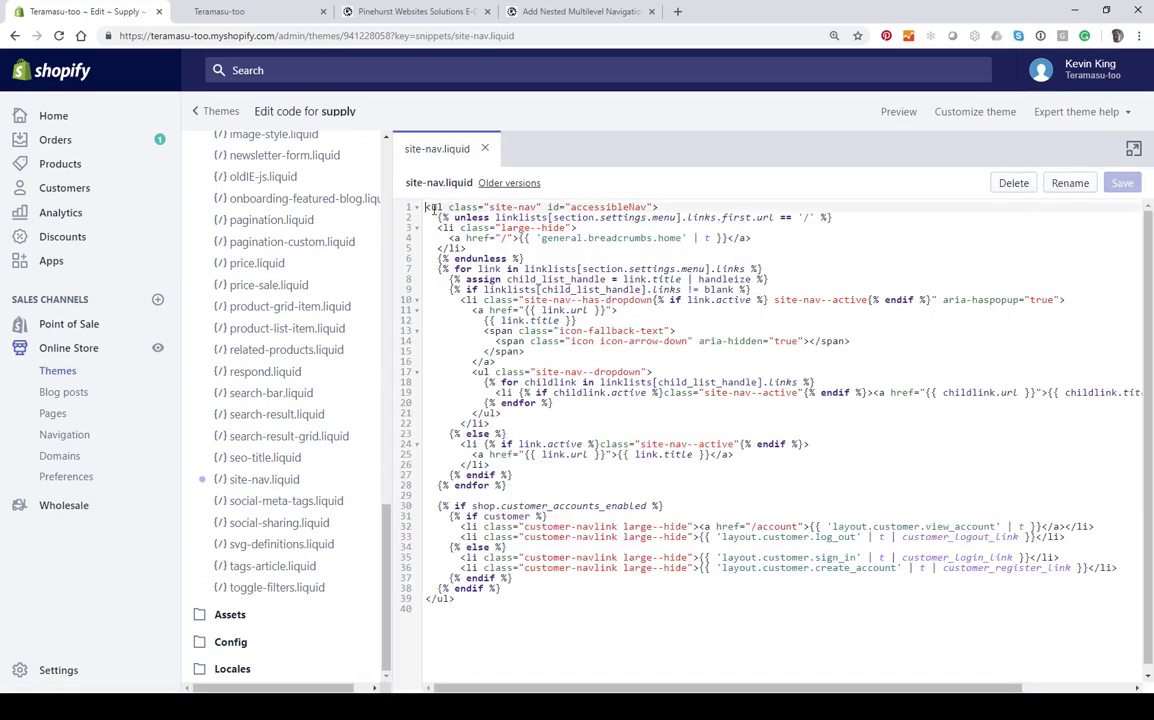
# Select all existing code in site-nav.liquid and copy the complete new site-nav code from the tutorial article
pyautogui.moveTo(425, 207); pyautogui.dragTo(558, 653)
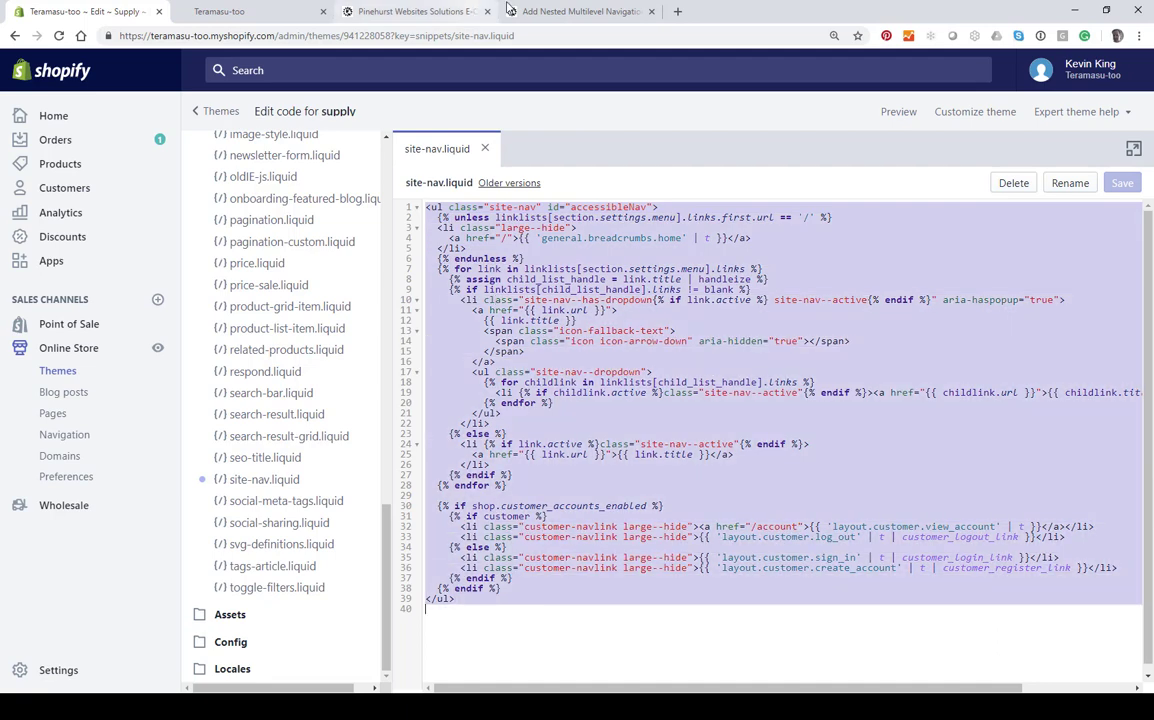
pyautogui.click(580, 11)
pyautogui.scroll(-2, 362, 510)
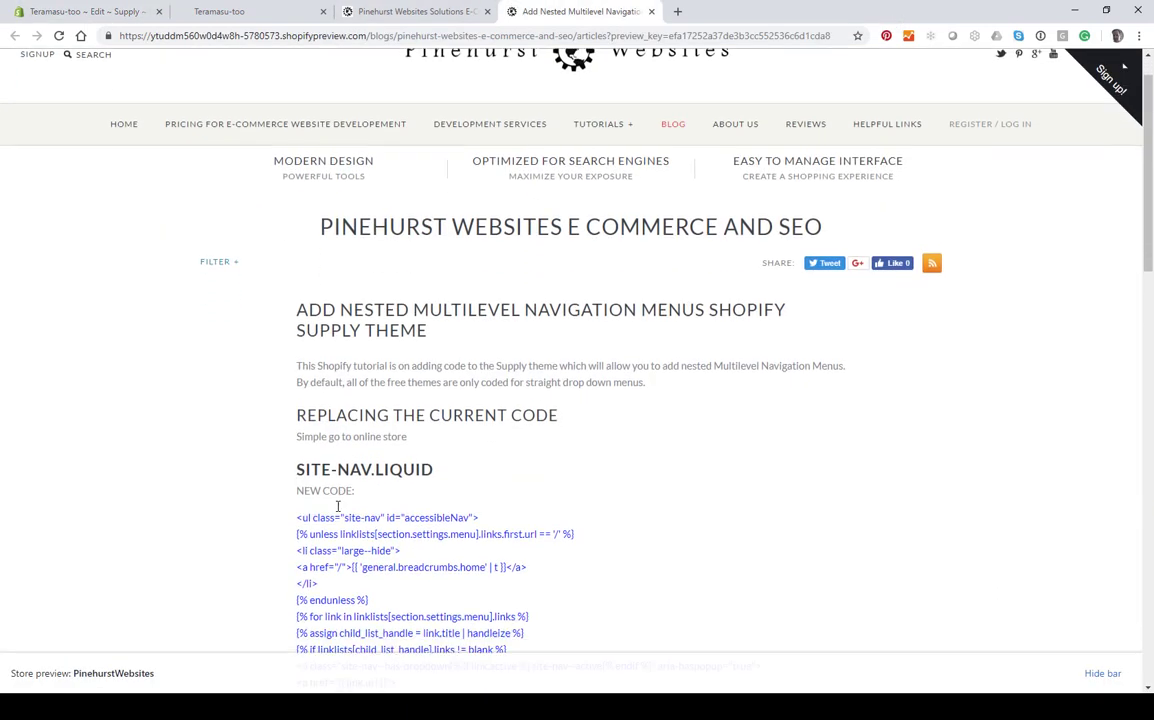
pyautogui.moveTo(298, 361); pyautogui.dragTo(548, 584)
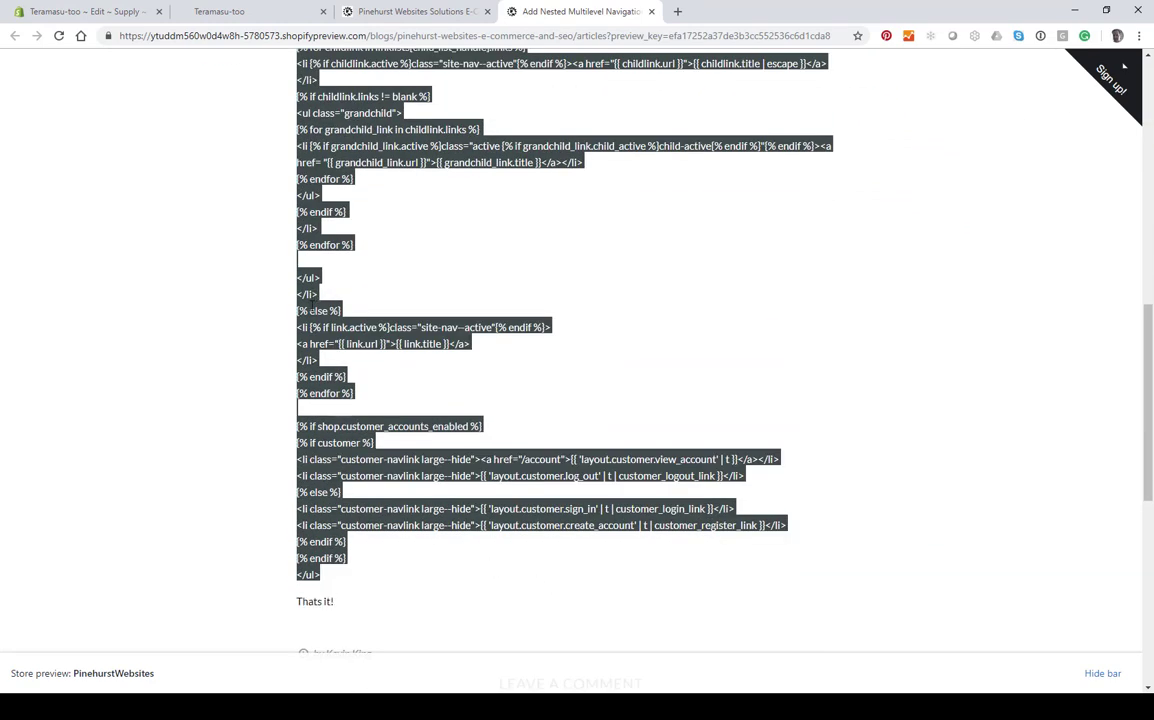
pyautogui.rightClick(311, 307)
pyautogui.click(342, 322)
# Replace the selected code in site-nav.liquid with the copied code and save the file
pyautogui.scroll(3, 342, 325)
pyautogui.click(410, 11)
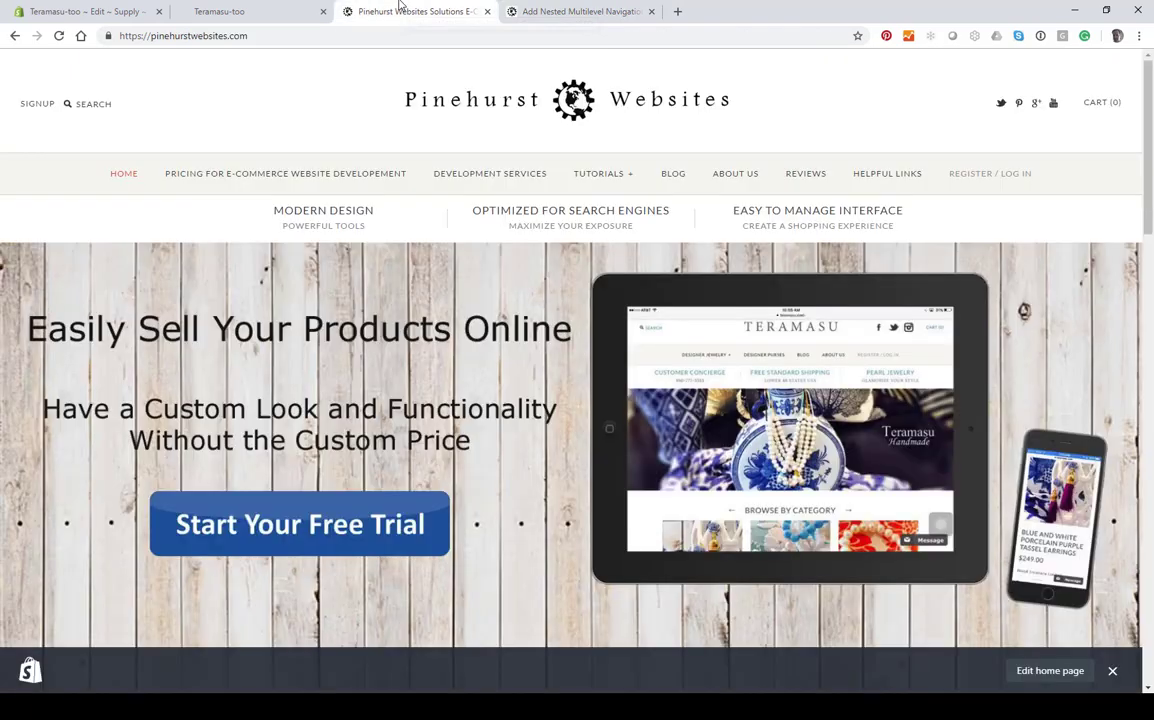
pyautogui.click(253, 6)
pyautogui.click(60, 11)
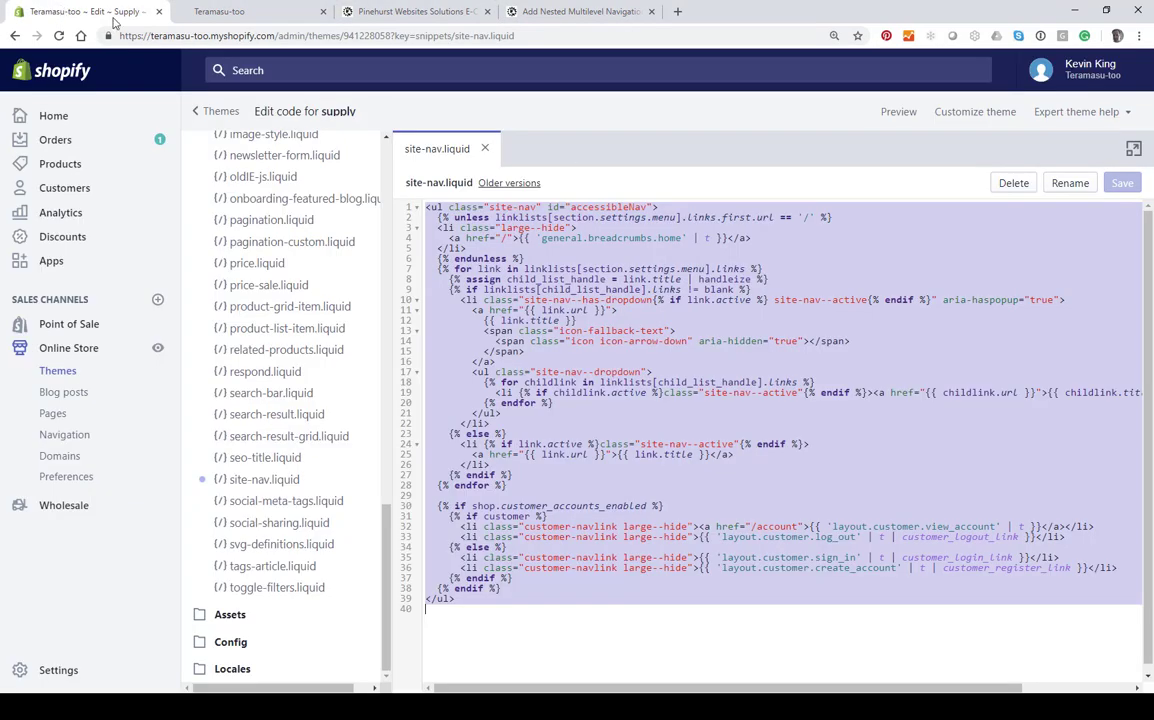
pyautogui.rightClick(517, 320)
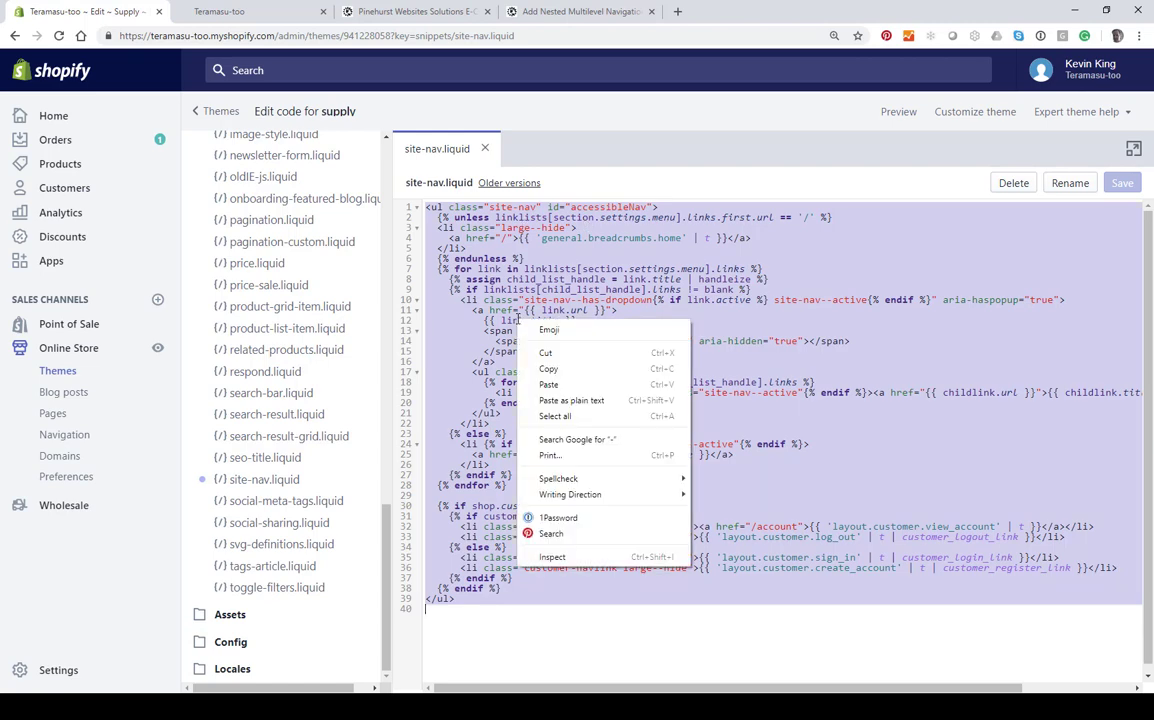
pyautogui.click(555, 385)
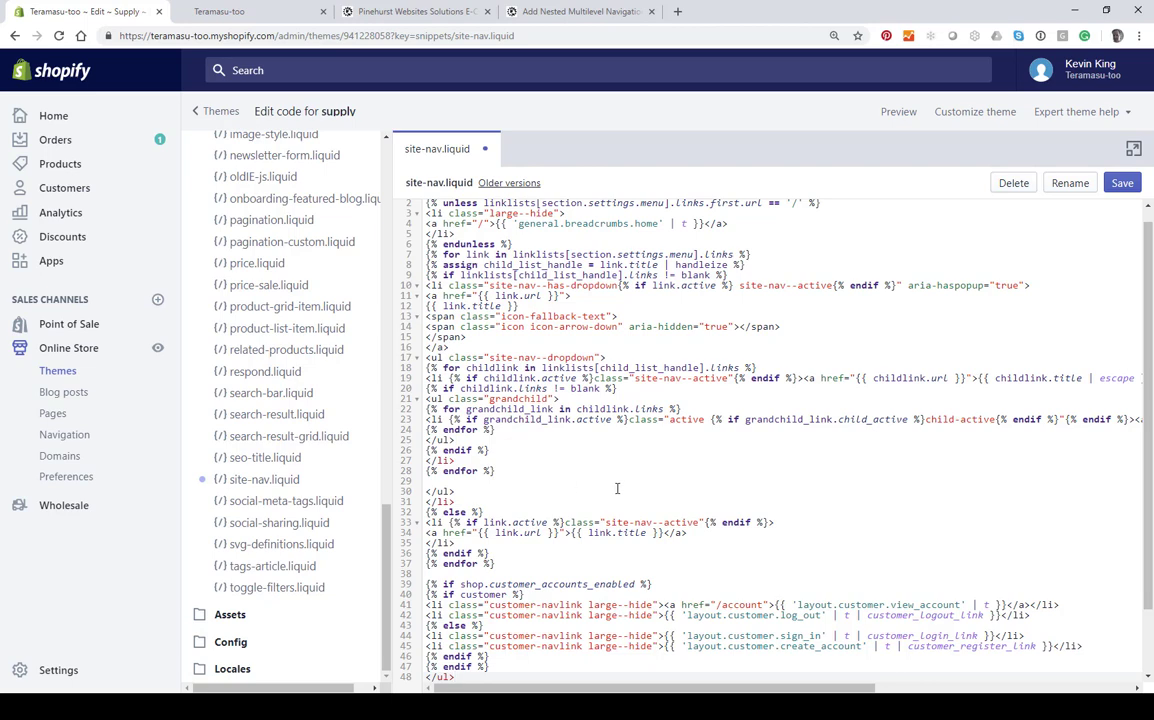
pyautogui.scroll(-2, 617, 488)
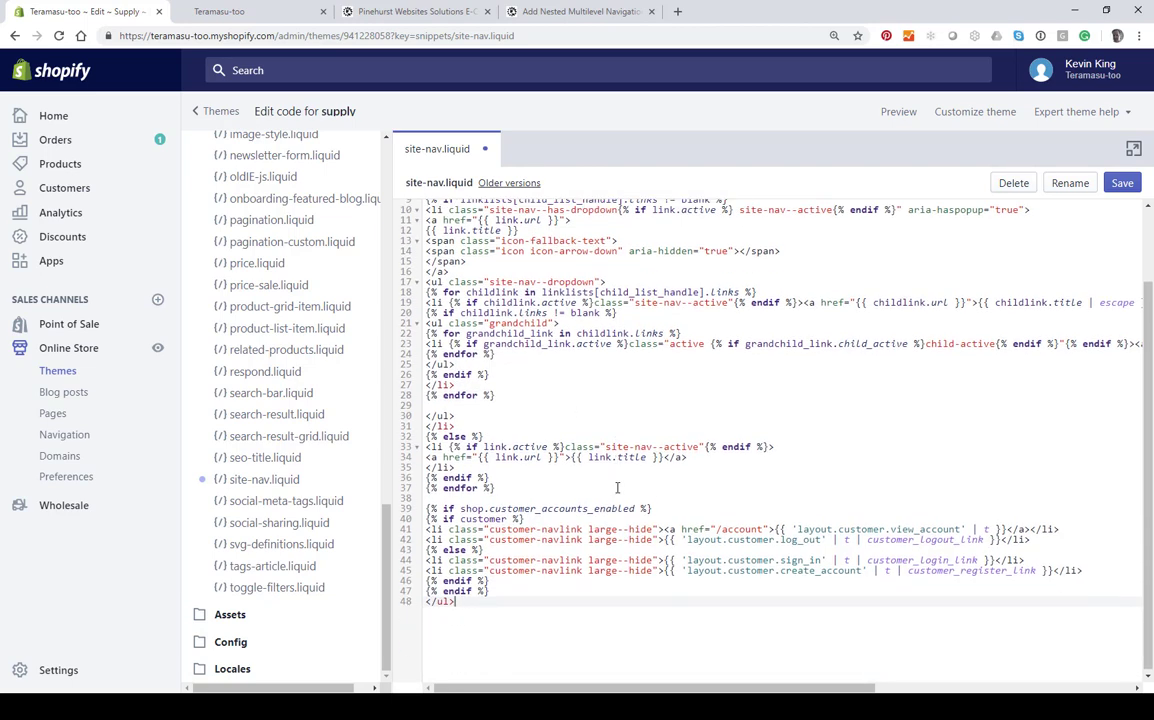
pyautogui.scroll(3, 617, 488)
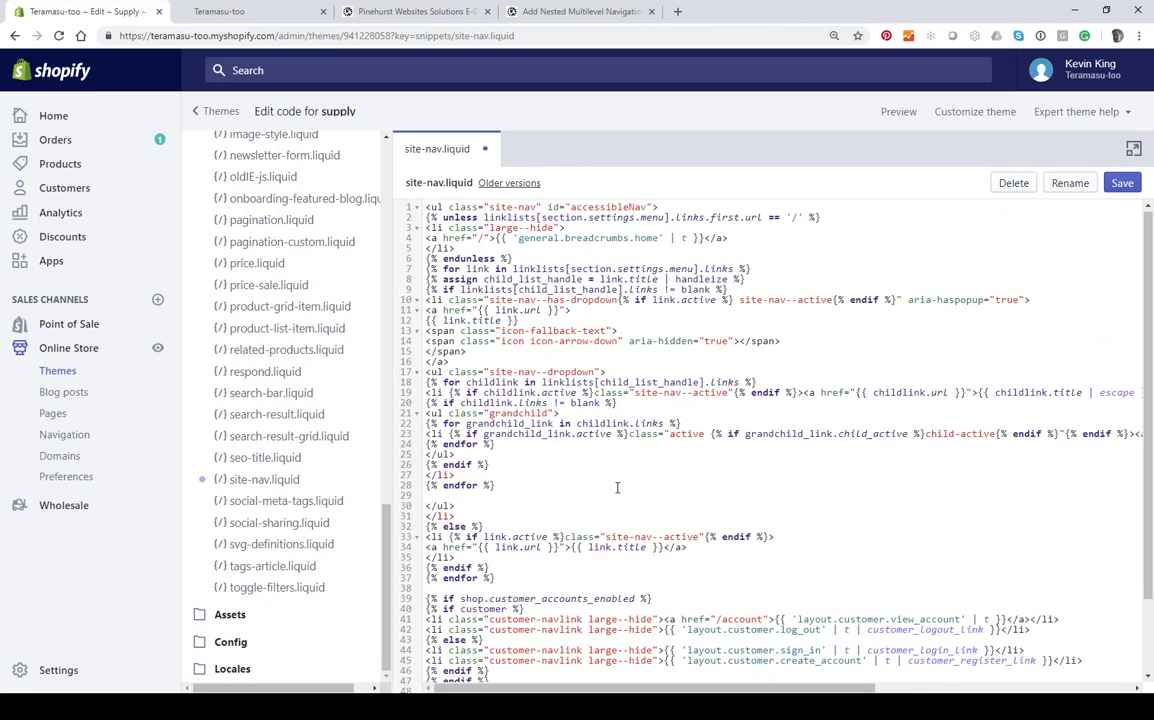
pyautogui.click(1120, 184)
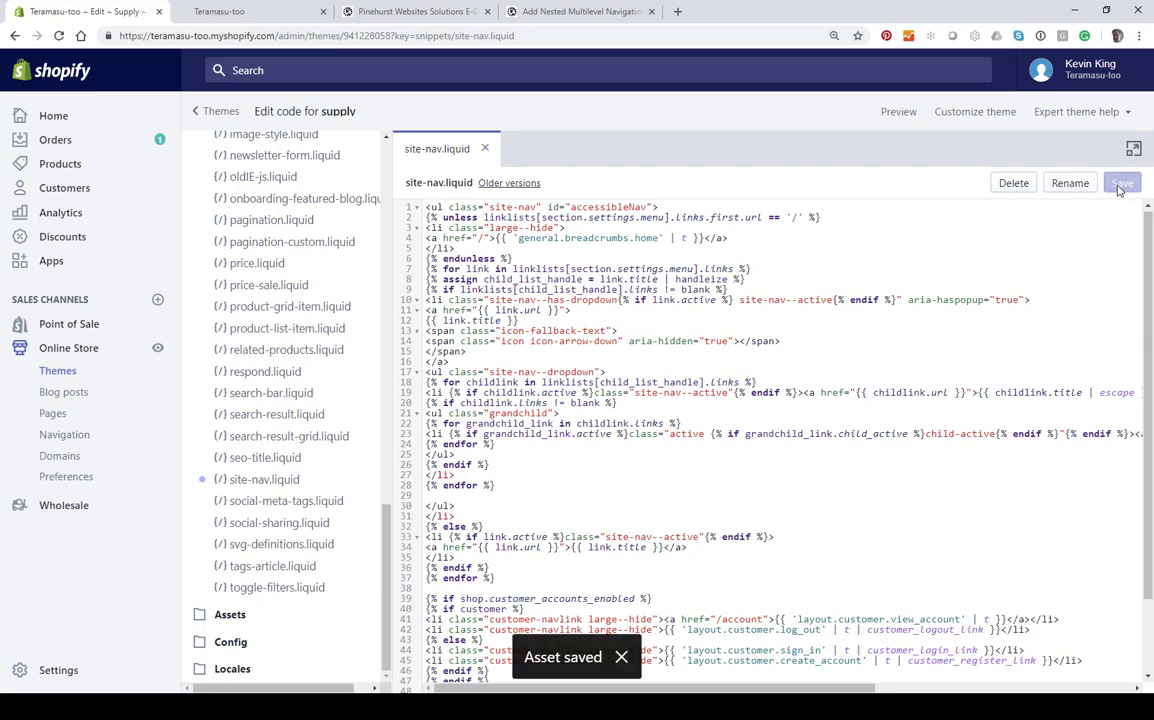
# Reload the Teramasu-too storefront and check the nested entries under Bracelets in the Jewelry menu
pyautogui.click(229, 14)
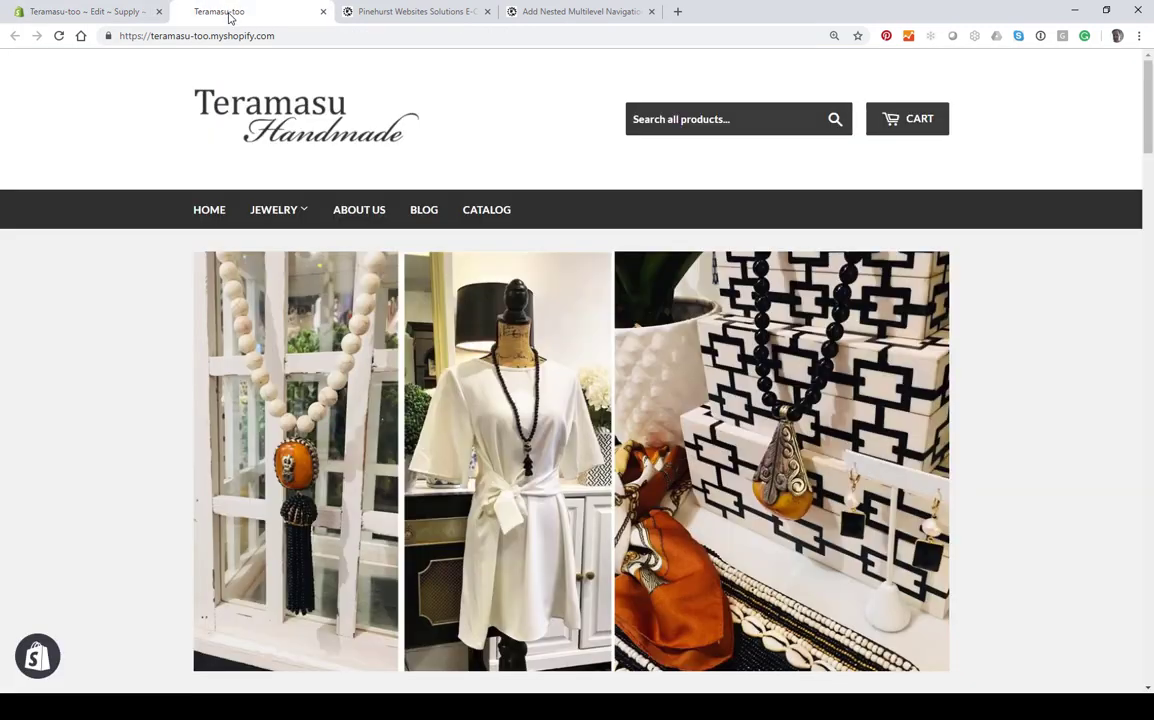
pyautogui.click(59, 36)
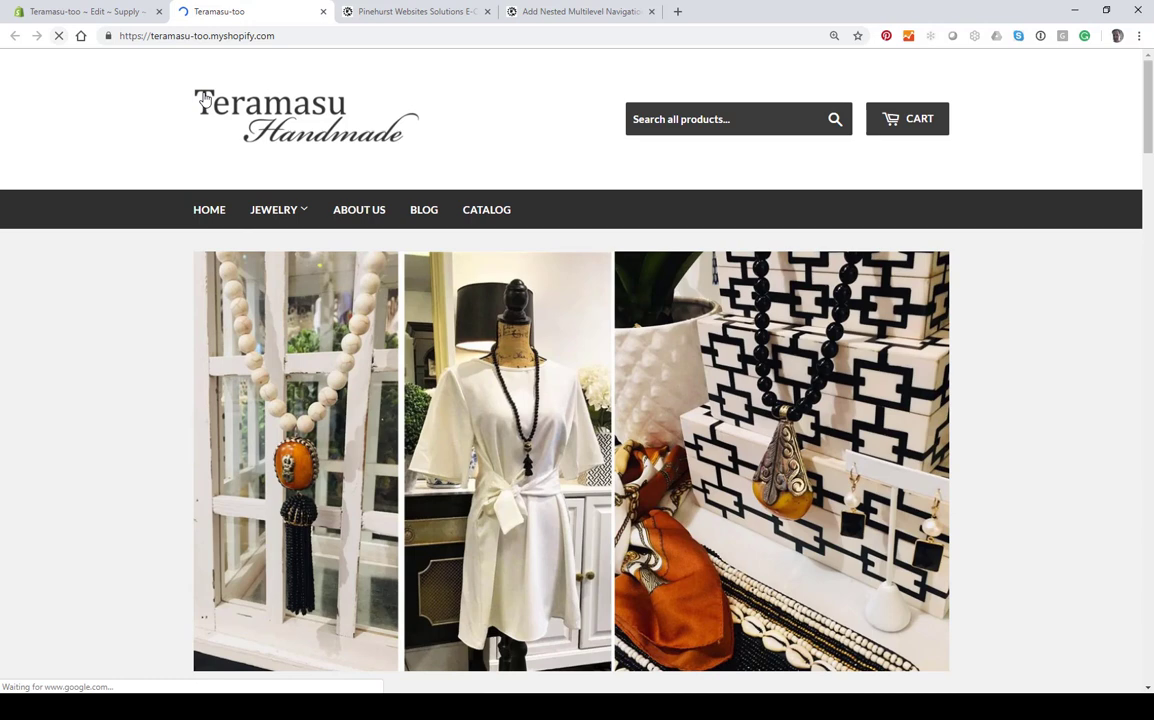
pyautogui.moveTo(278, 238)
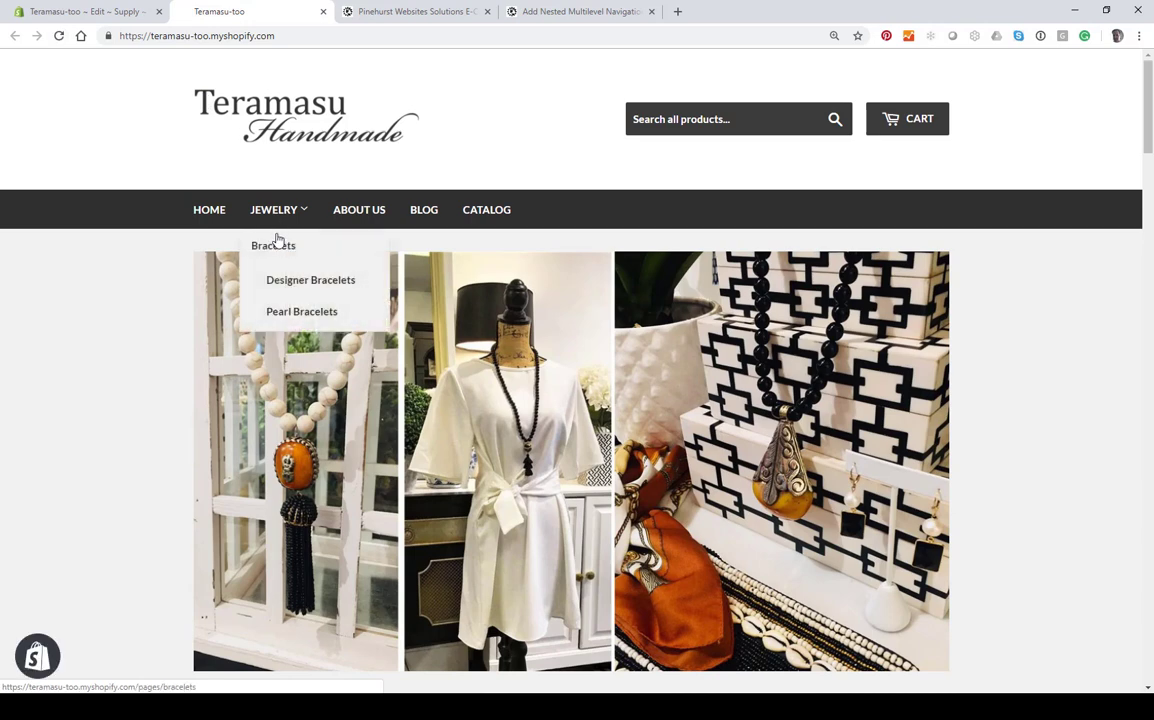
# Open the Designer Bracelets collection from the storefront's Jewelry menu and check the submenu again from that page
pyautogui.click(286, 285)
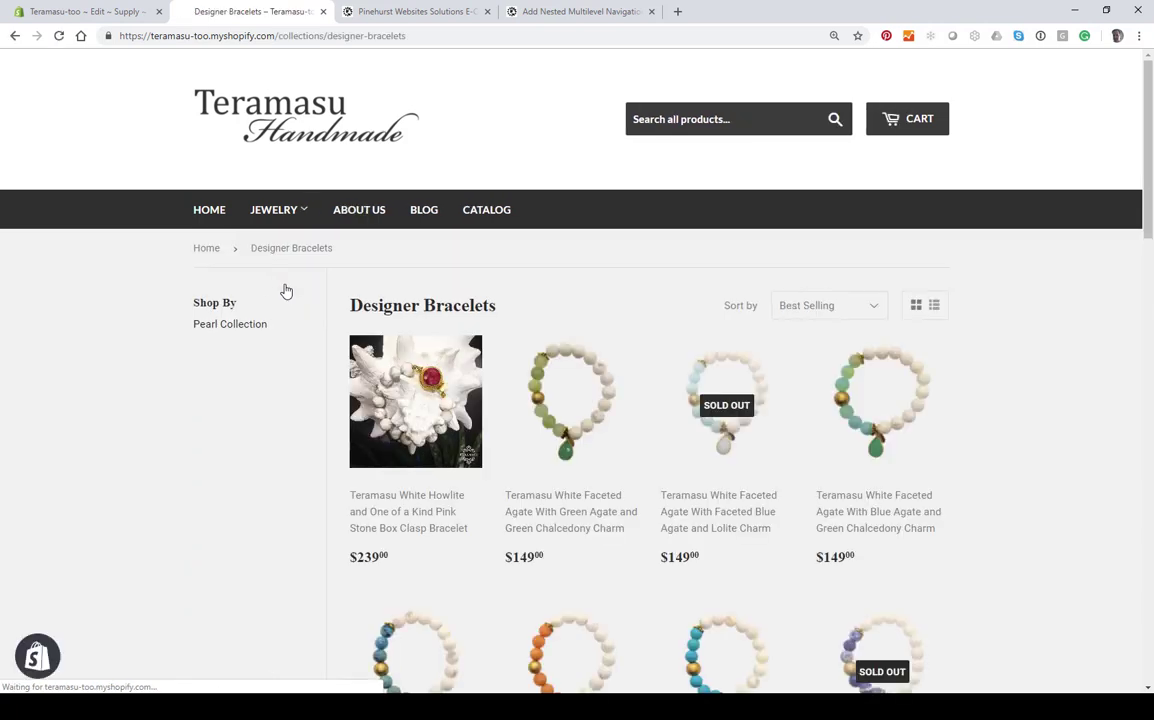
pyautogui.moveTo(276, 204)
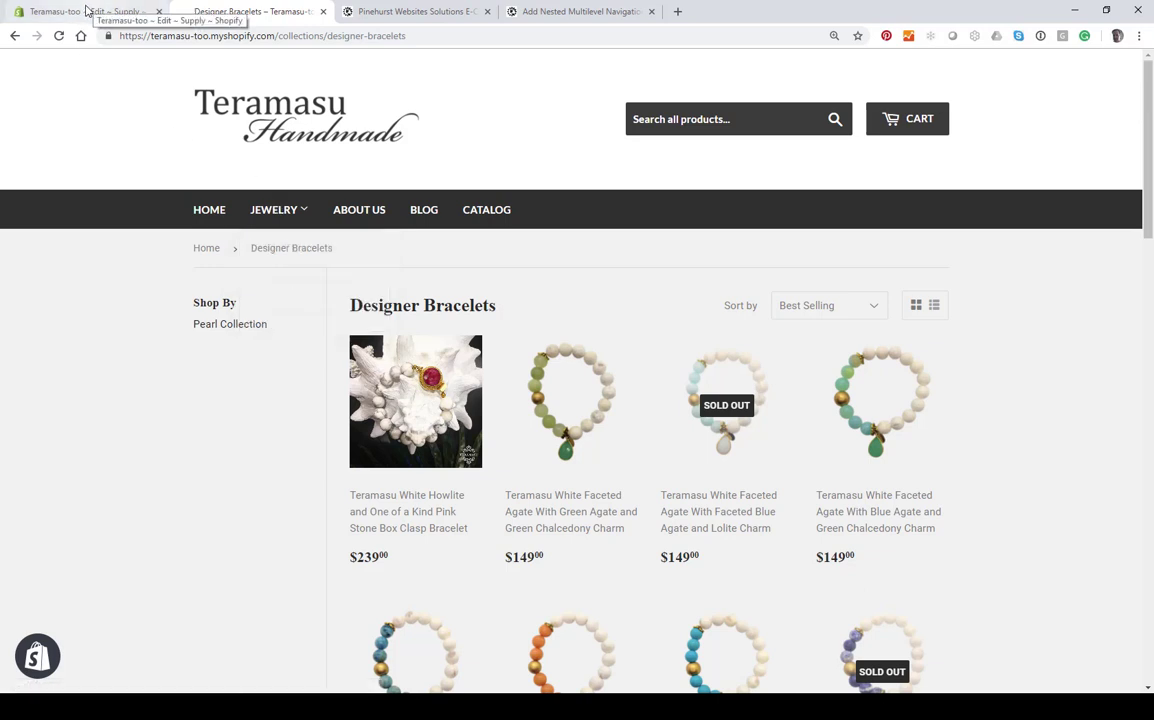
# Open the Main menu in the Shopify admin's Navigation settings and expand its Jewelry and Bracelets items
pyautogui.click(87, 16)
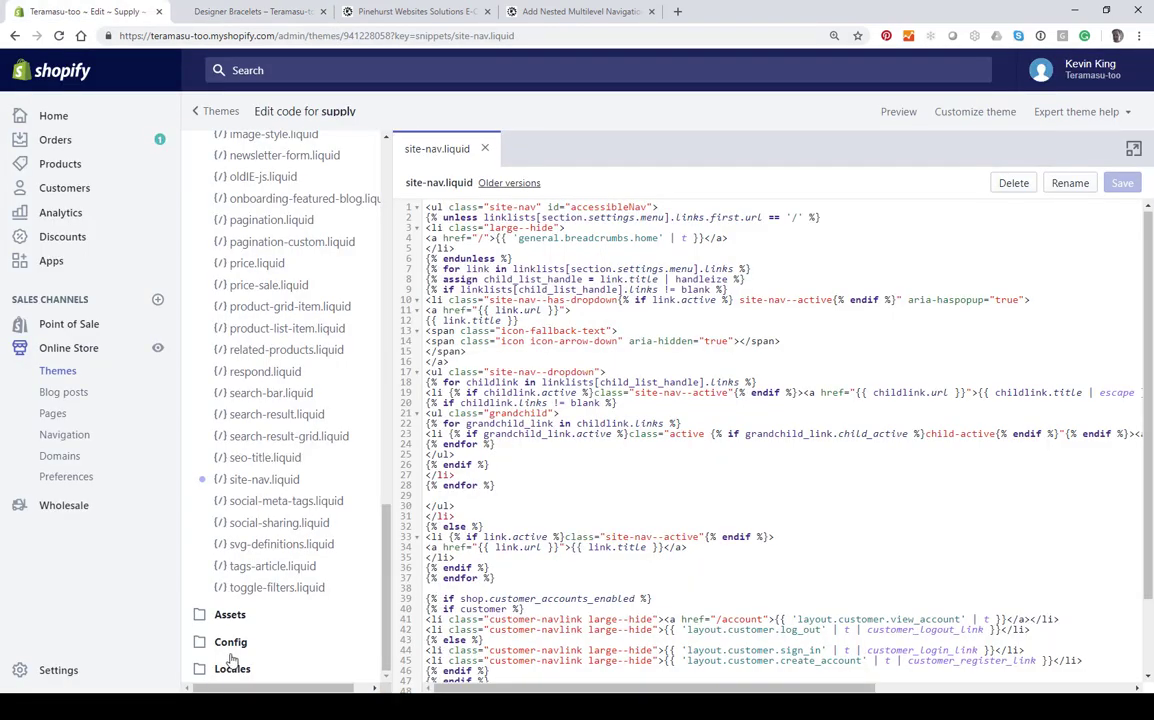
pyautogui.click(62, 437)
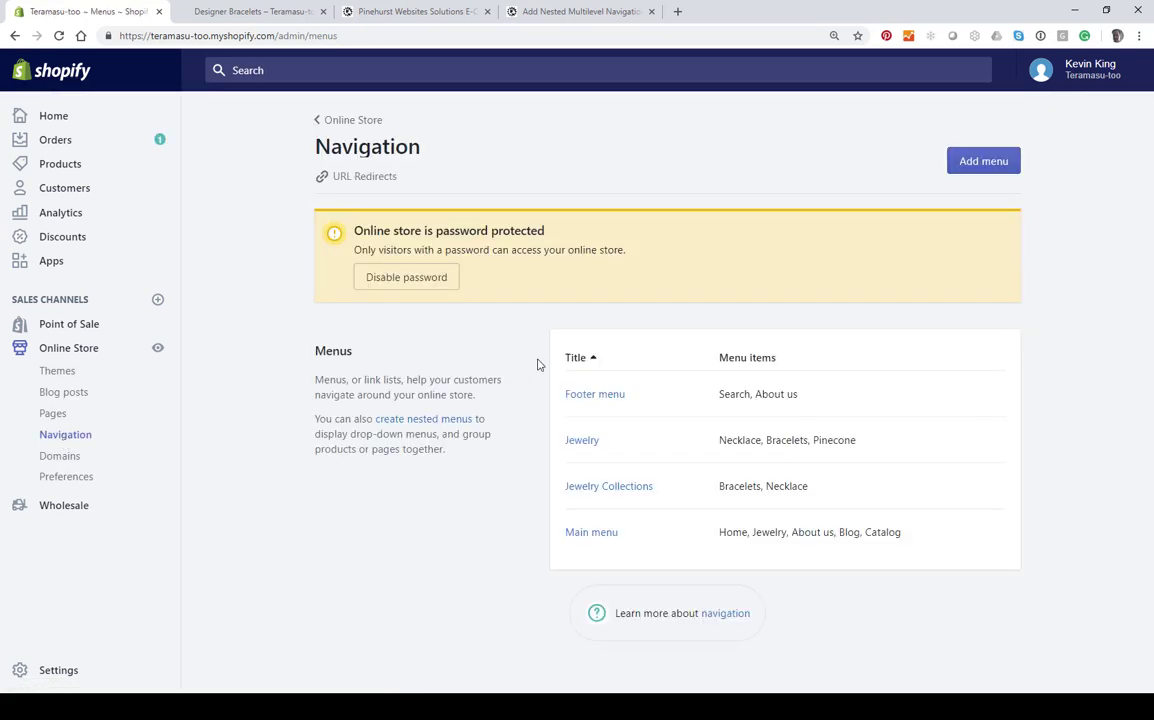
pyautogui.click(590, 533)
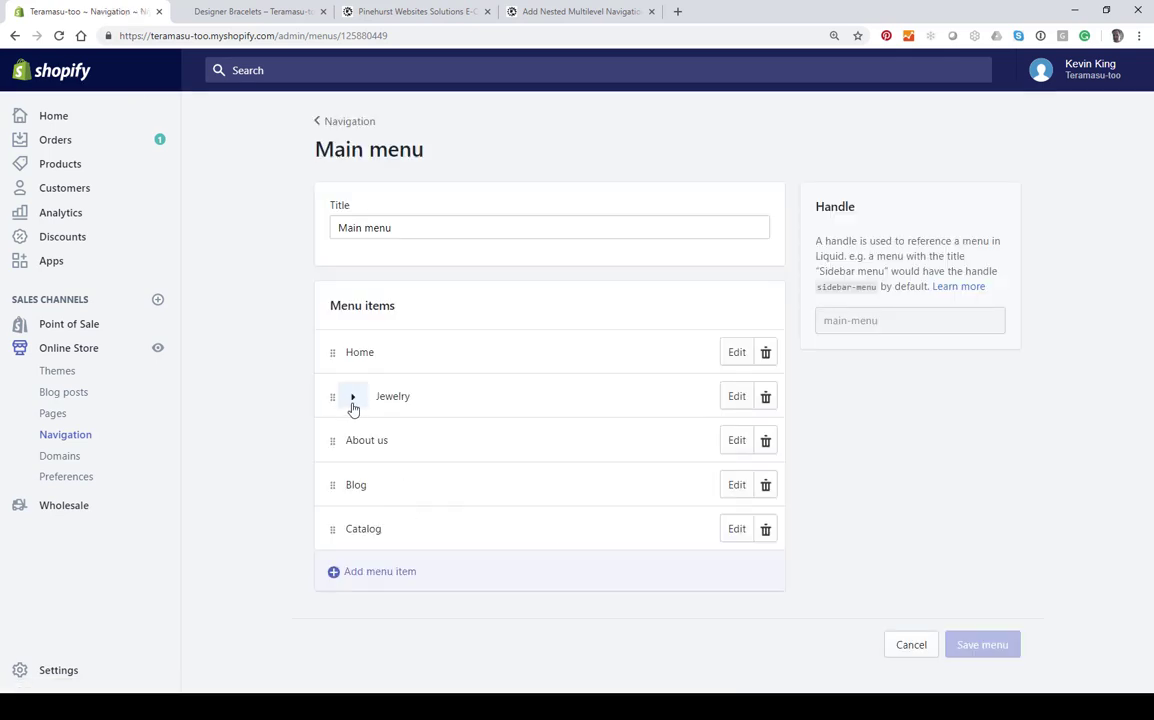
pyautogui.click(353, 398)
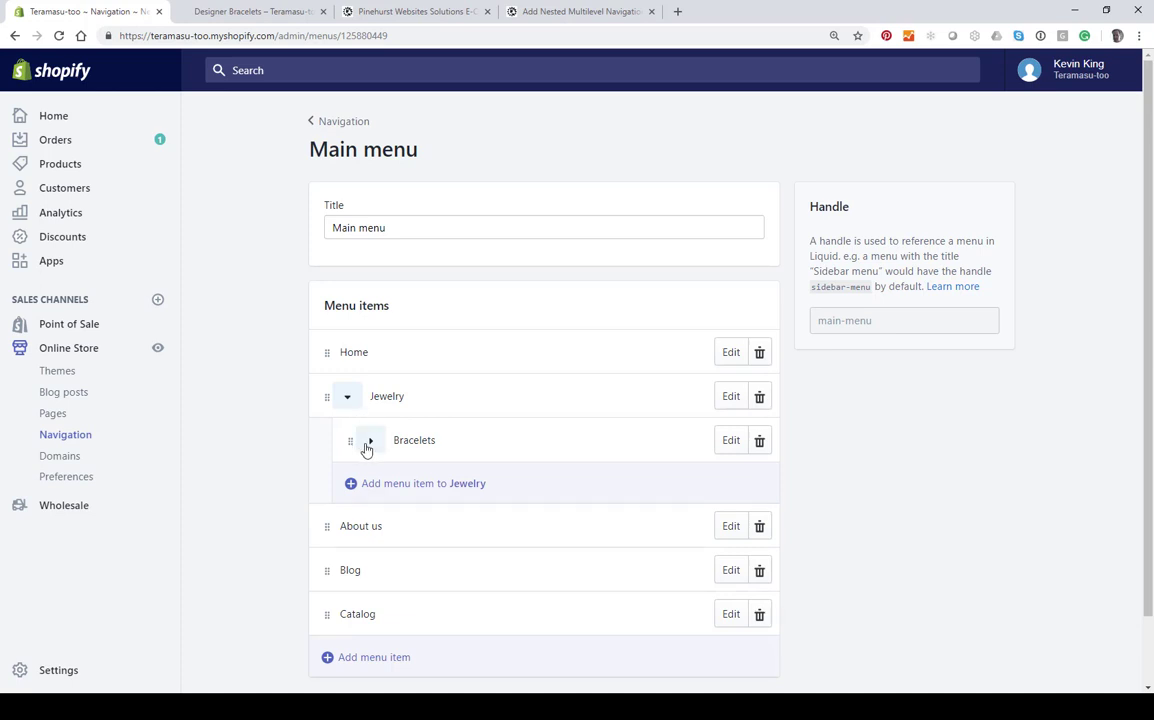
pyautogui.click(370, 443)
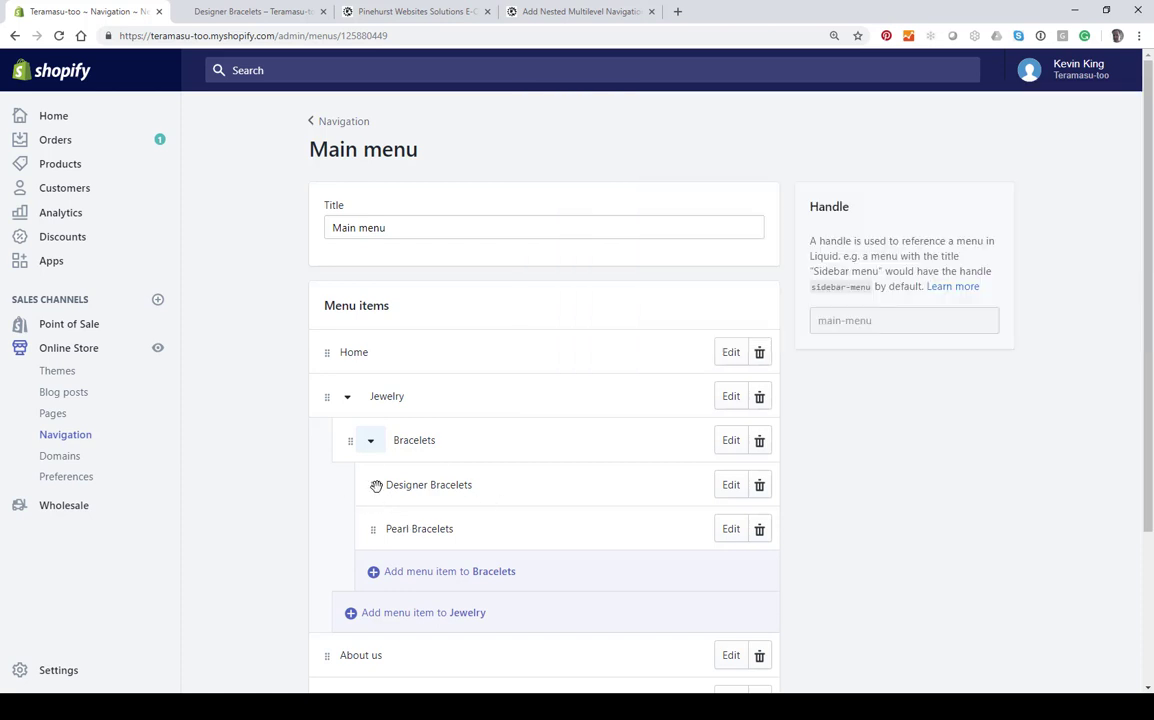
# Move Designer Bracelets to the top level between Home and Jewelry, save the menu, and check it on the reloaded storefront
pyautogui.moveTo(378, 486); pyautogui.dragTo(331, 378)
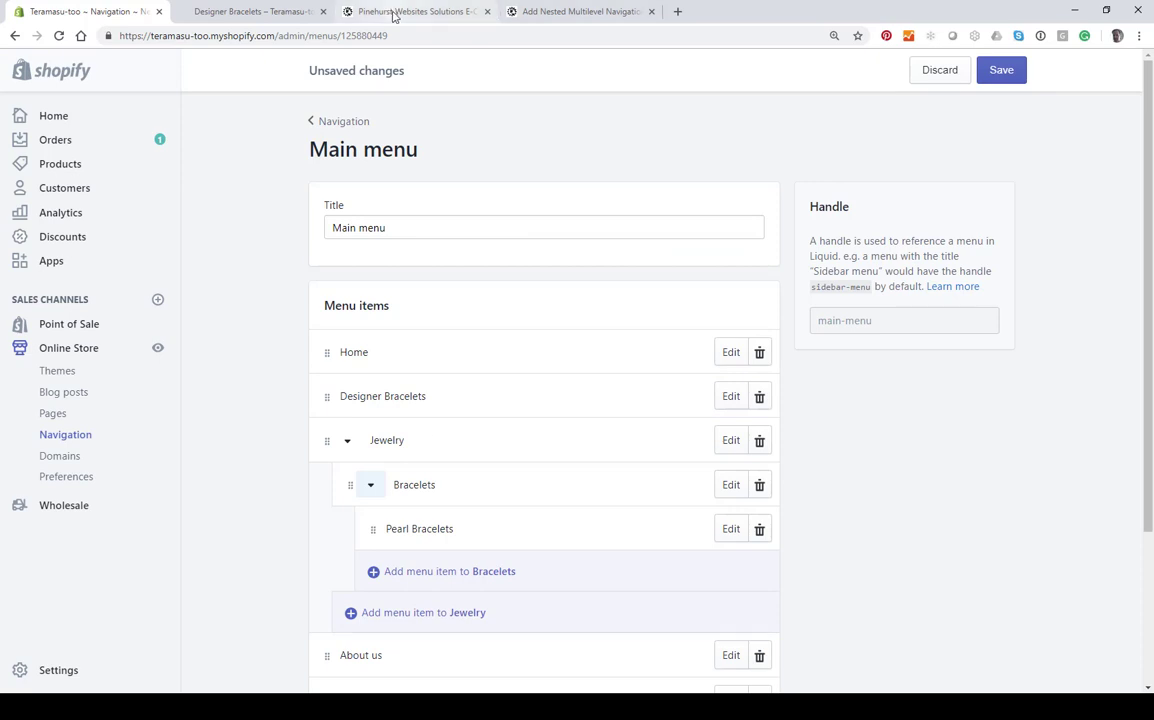
pyautogui.click(253, 12)
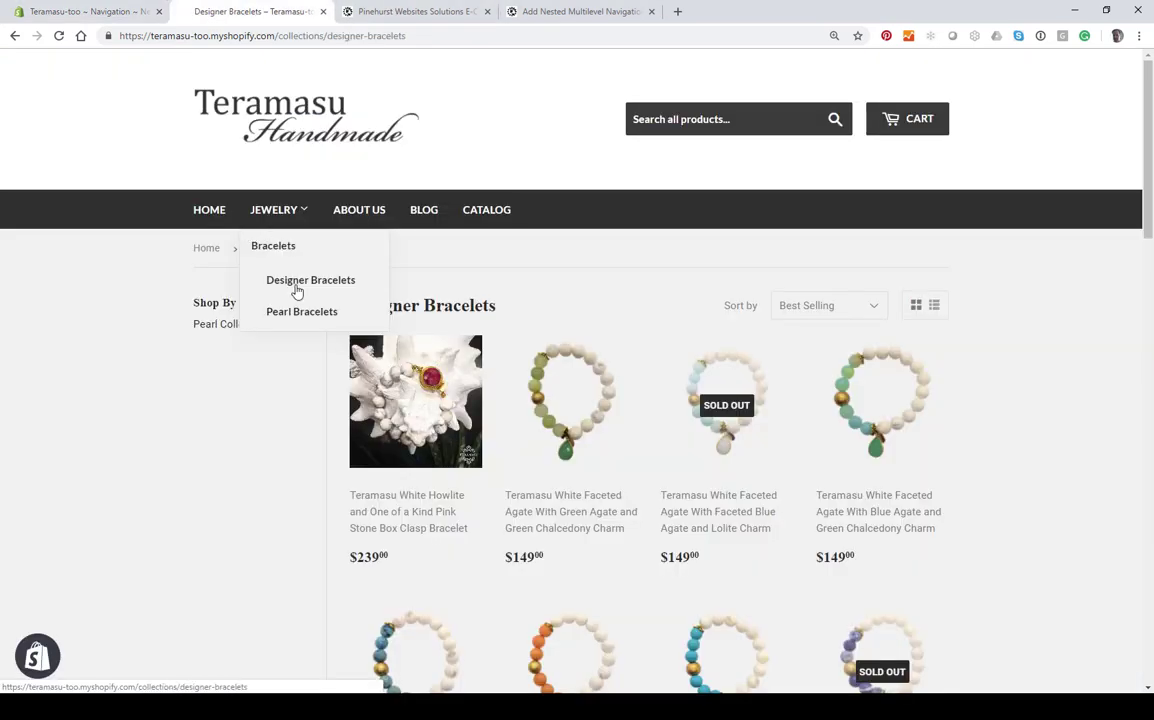
pyautogui.click(101, 12)
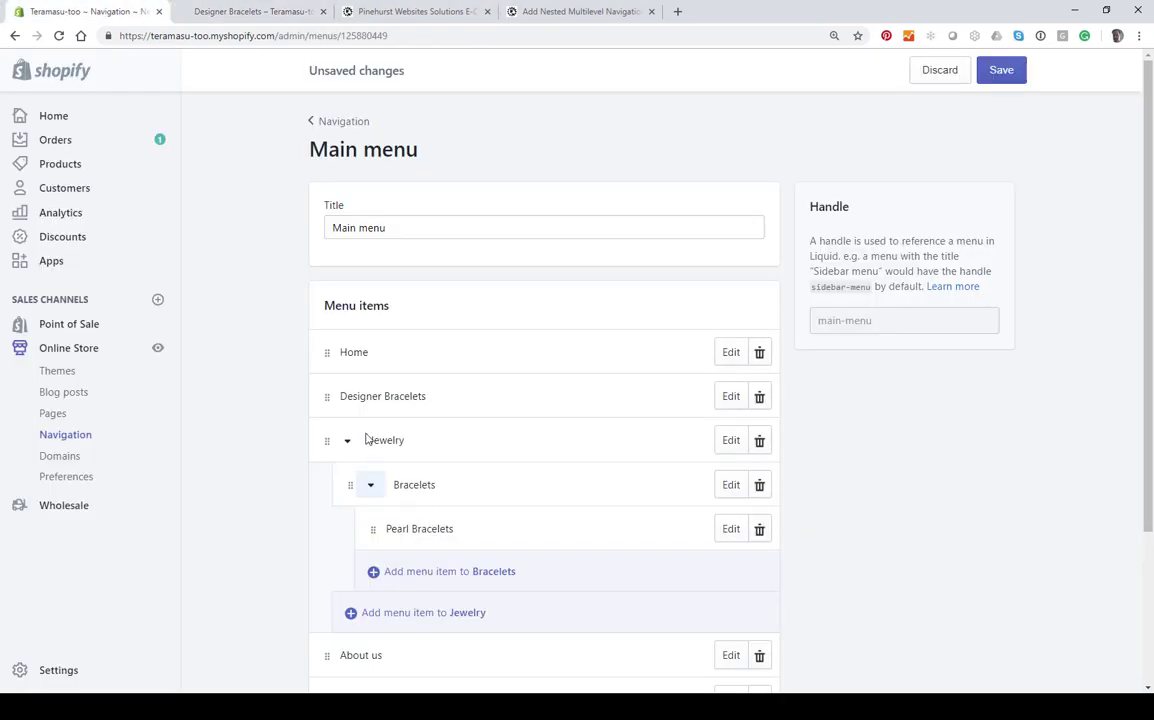
pyautogui.click(998, 74)
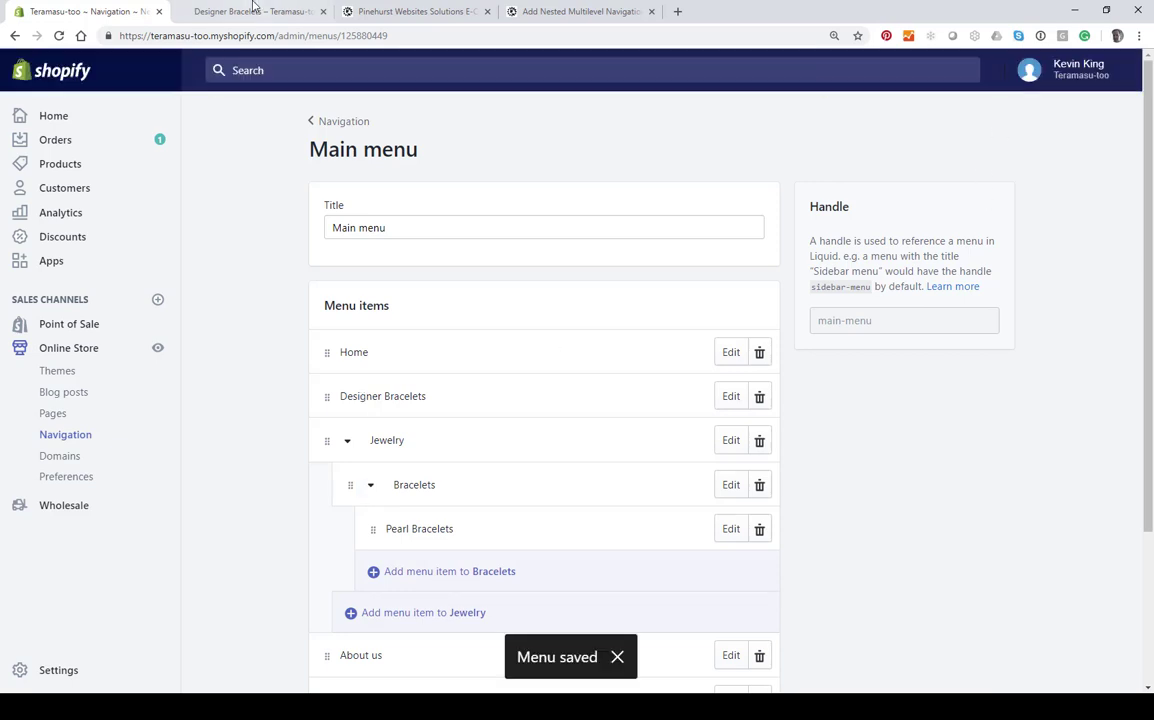
pyautogui.click(222, 12)
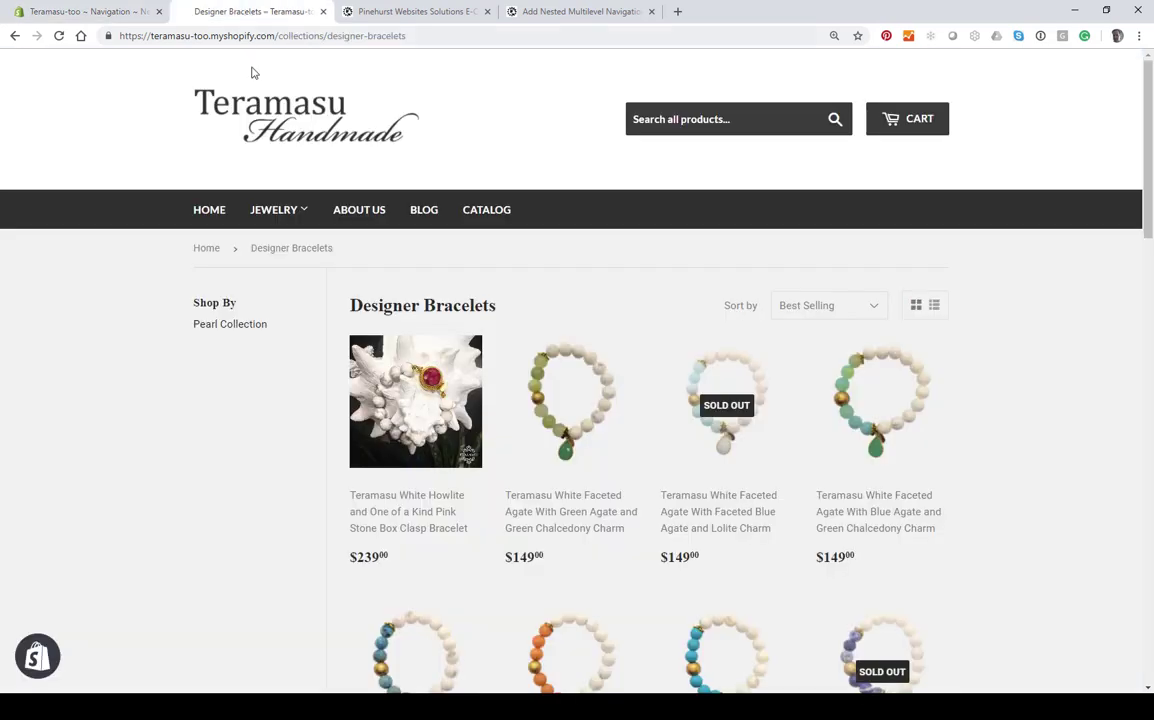
pyautogui.click(59, 36)
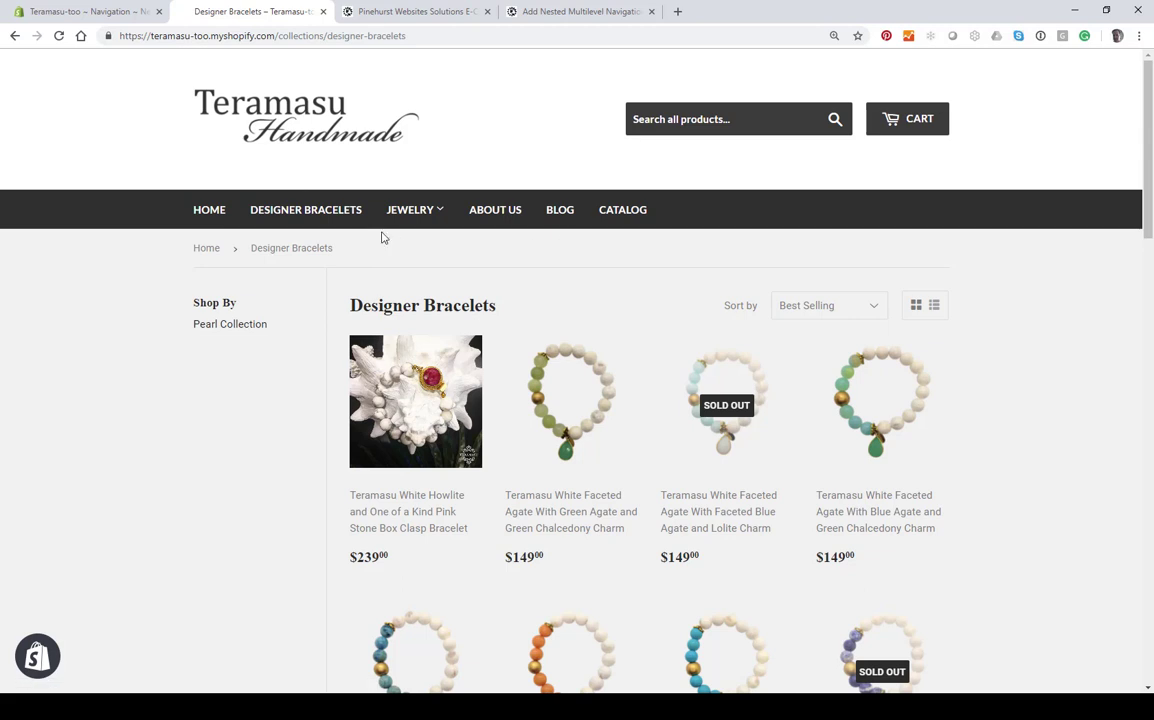
# Move the Designer Bracelets item in the admin's Main menu back under Bracelets, above Pearl Bracelets
pyautogui.click(90, 11)
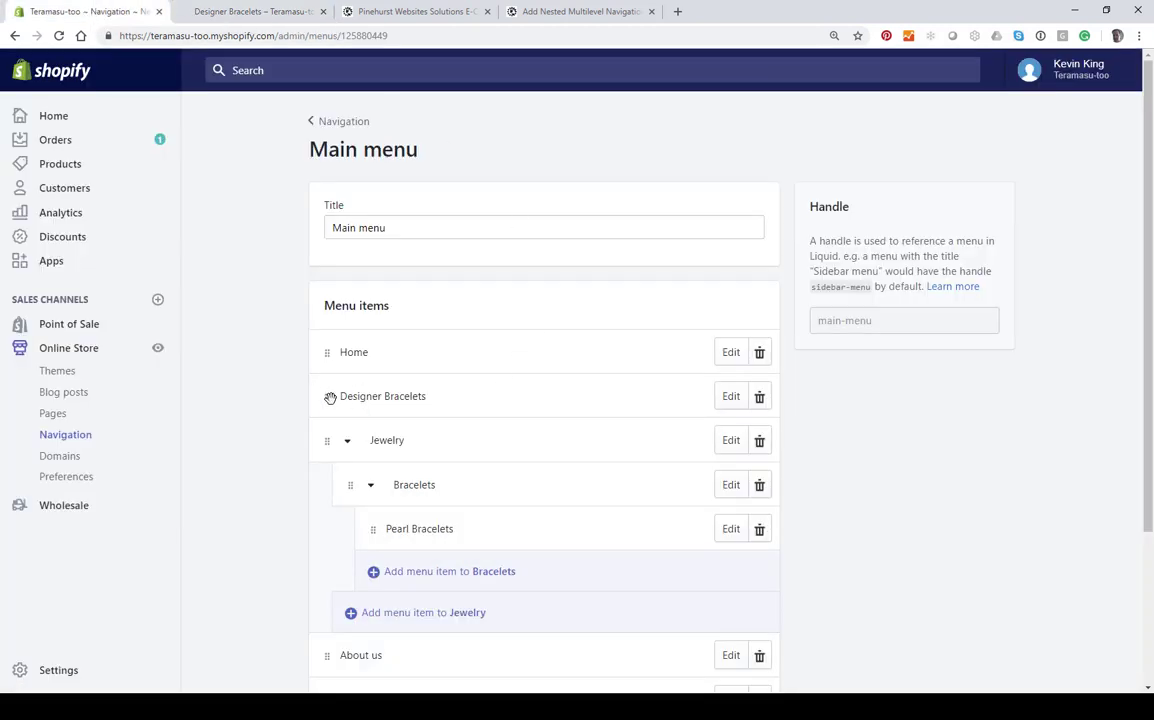
pyautogui.moveTo(329, 398); pyautogui.dragTo(384, 480)
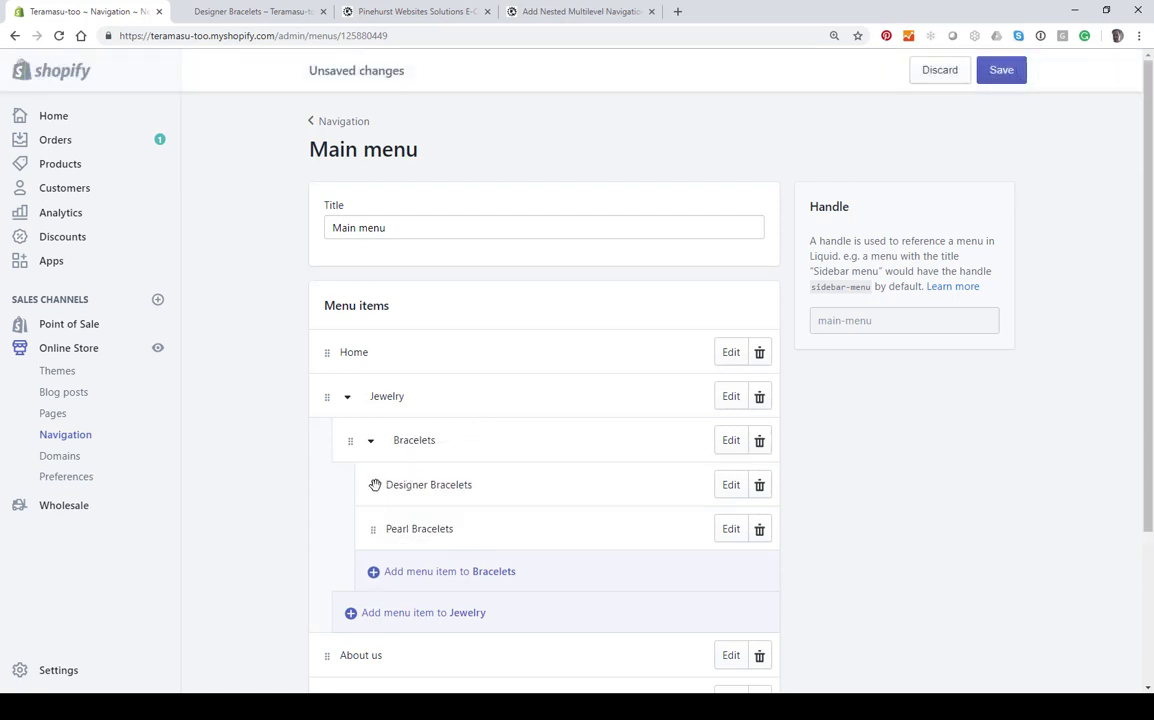
# Add a menu item named Necklaces under Jewelry, linked to the Designer Necklaces collection
pyautogui.click(353, 617)
pyautogui.click(394, 372)
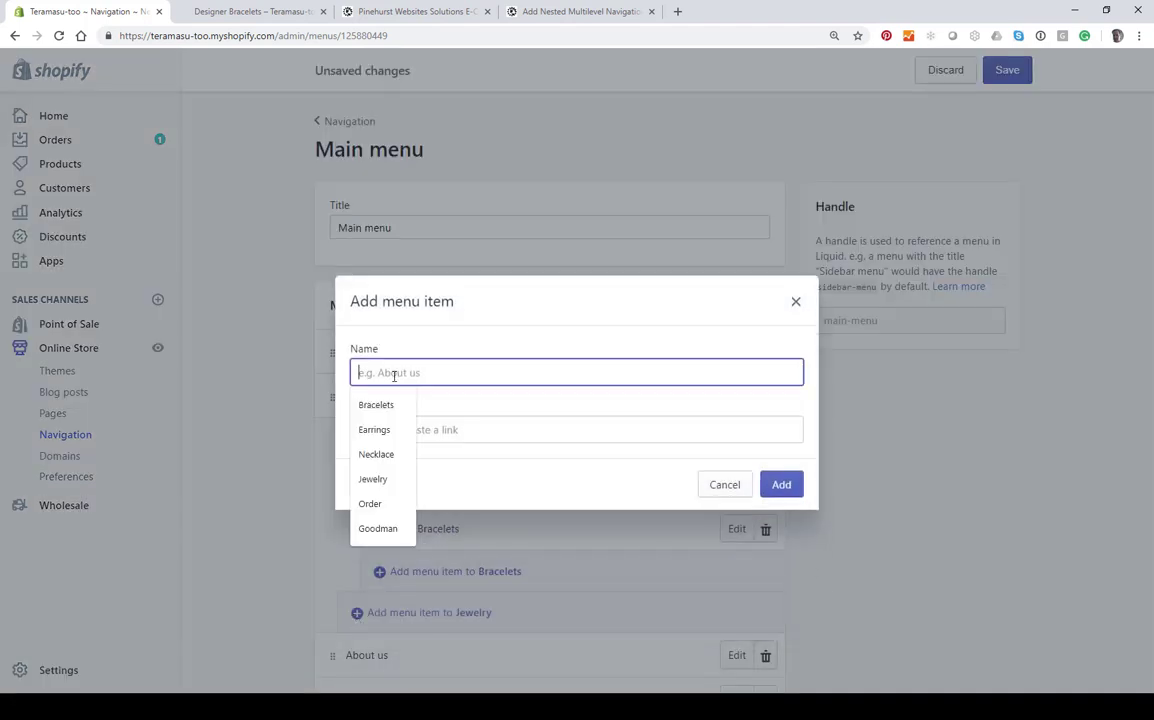
pyautogui.write('Neck')
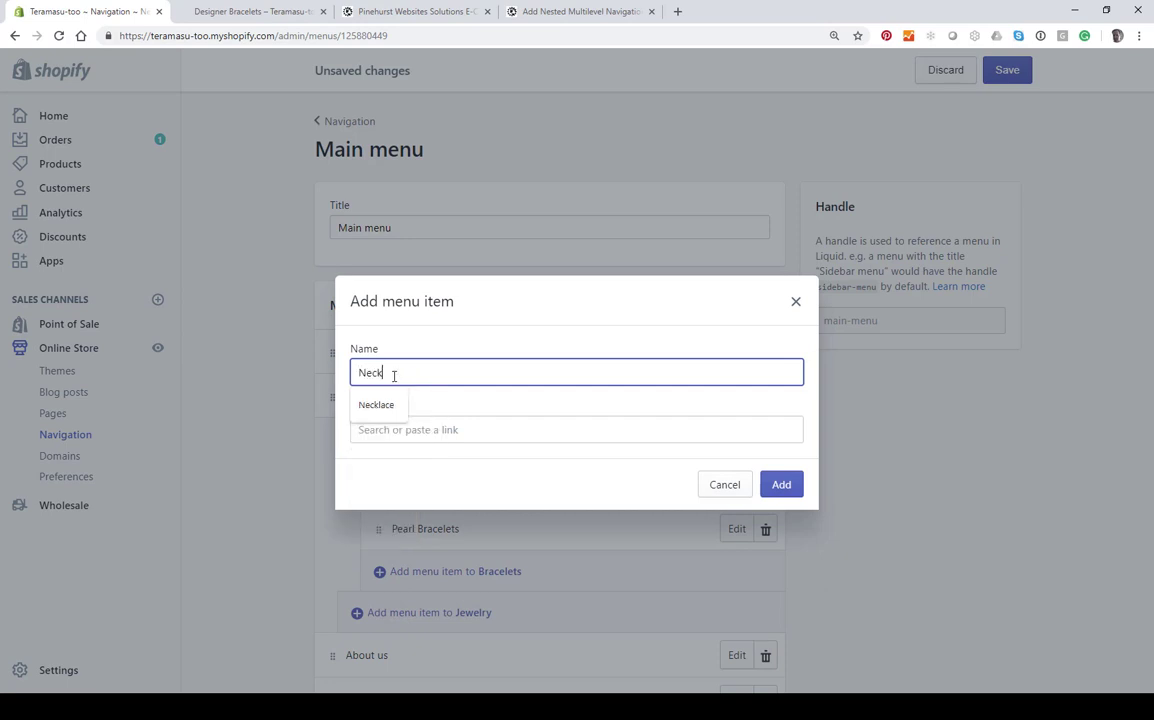
pyautogui.write('laces')
pyautogui.click(406, 429)
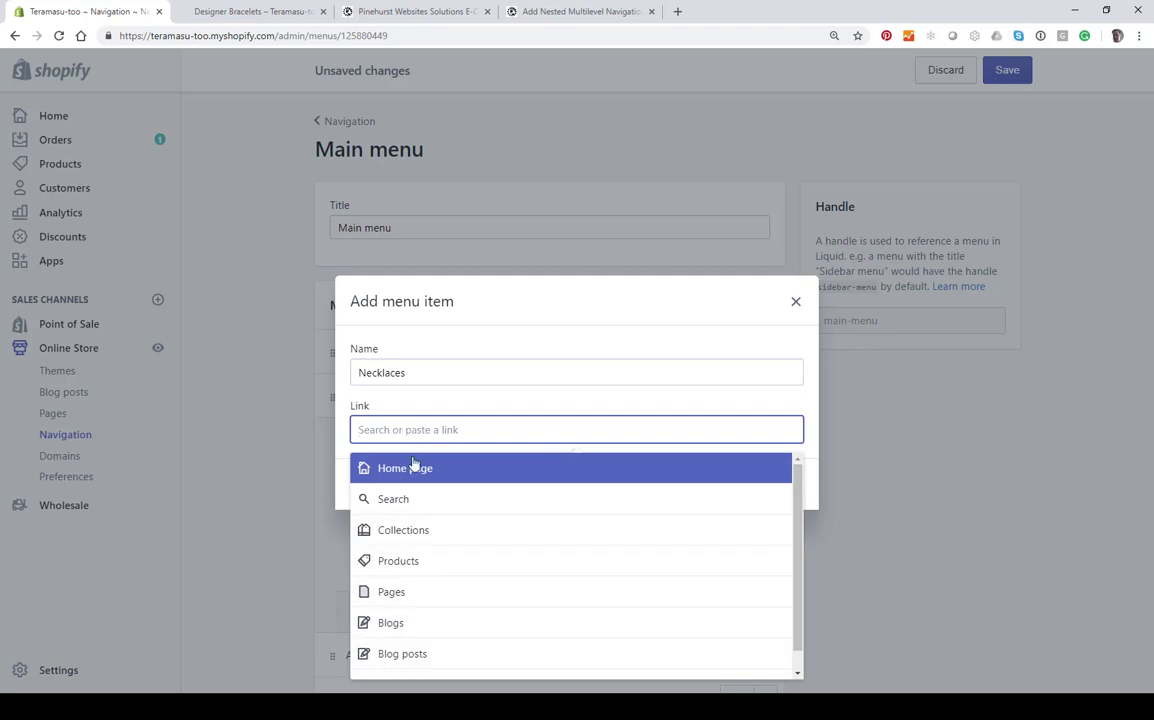
pyautogui.click(416, 532)
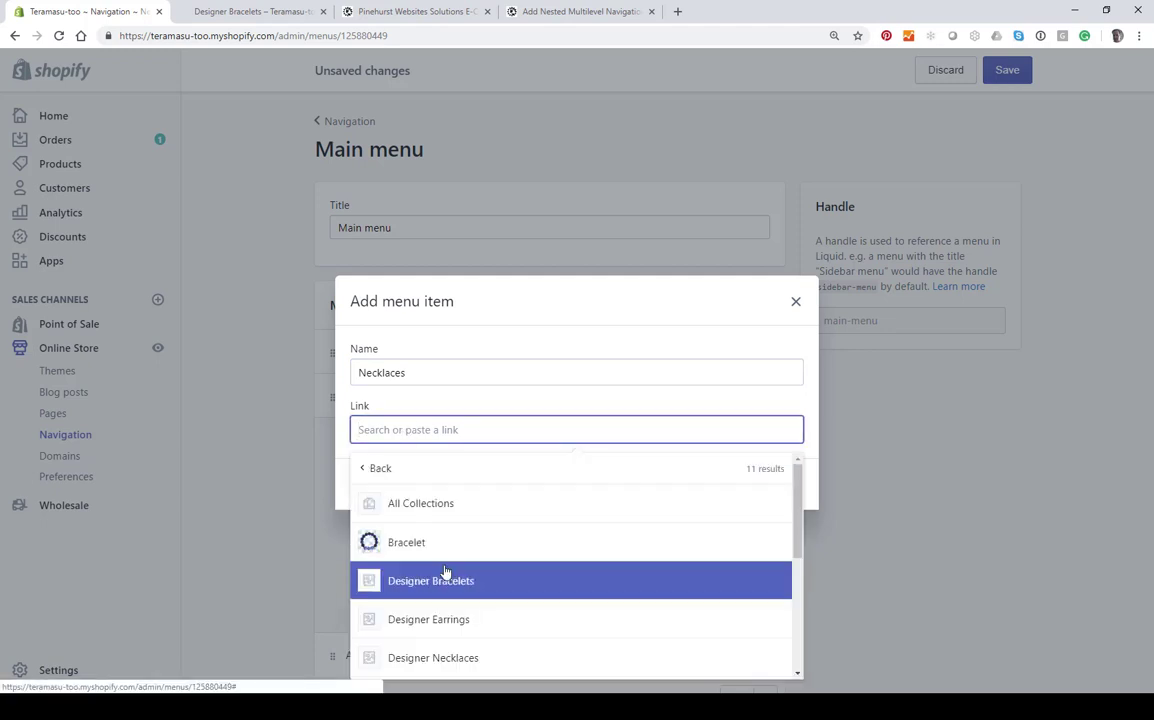
pyautogui.scroll(-2, 445, 572)
pyautogui.click(450, 597)
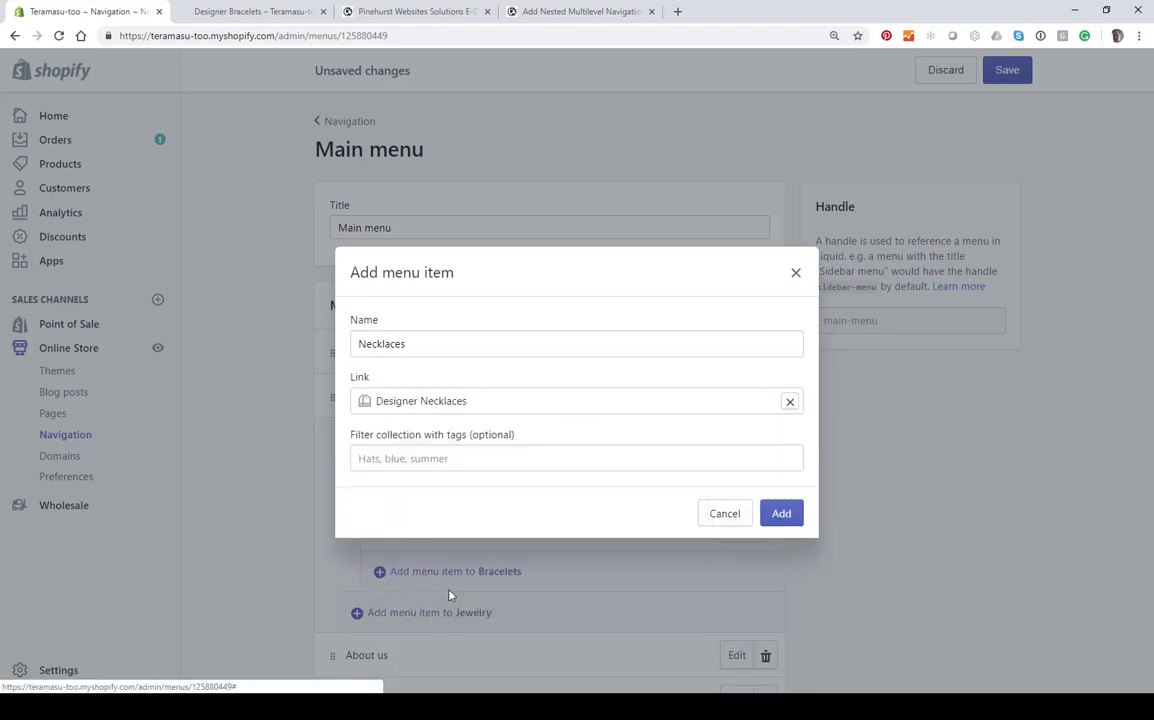
pyautogui.click(781, 513)
# Add a menu item named "Designer Neckalces" linked to the Designer Necklaces collection and nest it under Necklaces
pyautogui.scroll(-1, 577, 505)
pyautogui.scroll(-1, 512, 496)
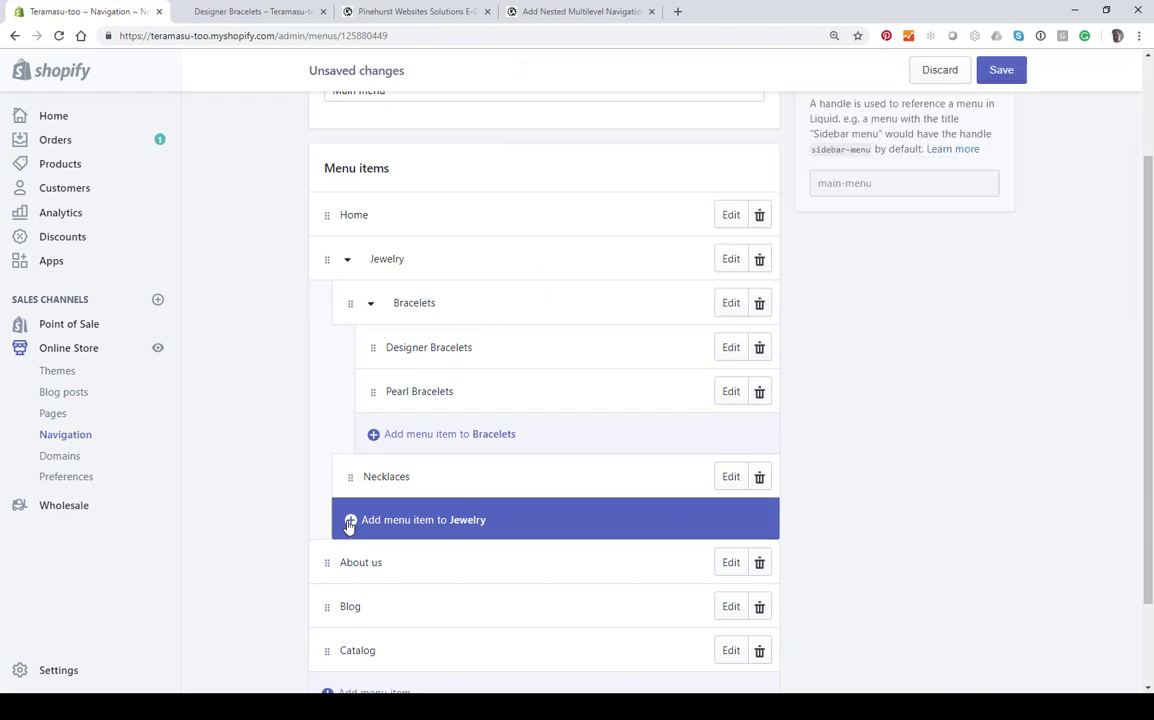
pyautogui.click(349, 526)
pyautogui.click(422, 368)
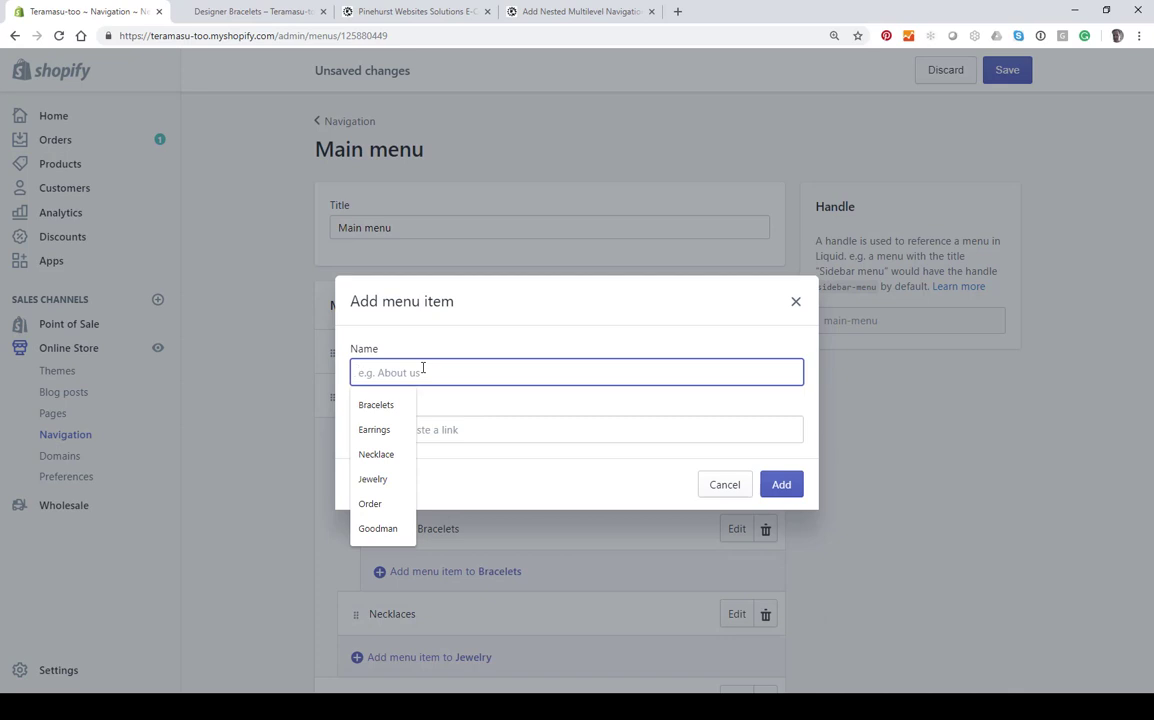
pyautogui.write('Desig')
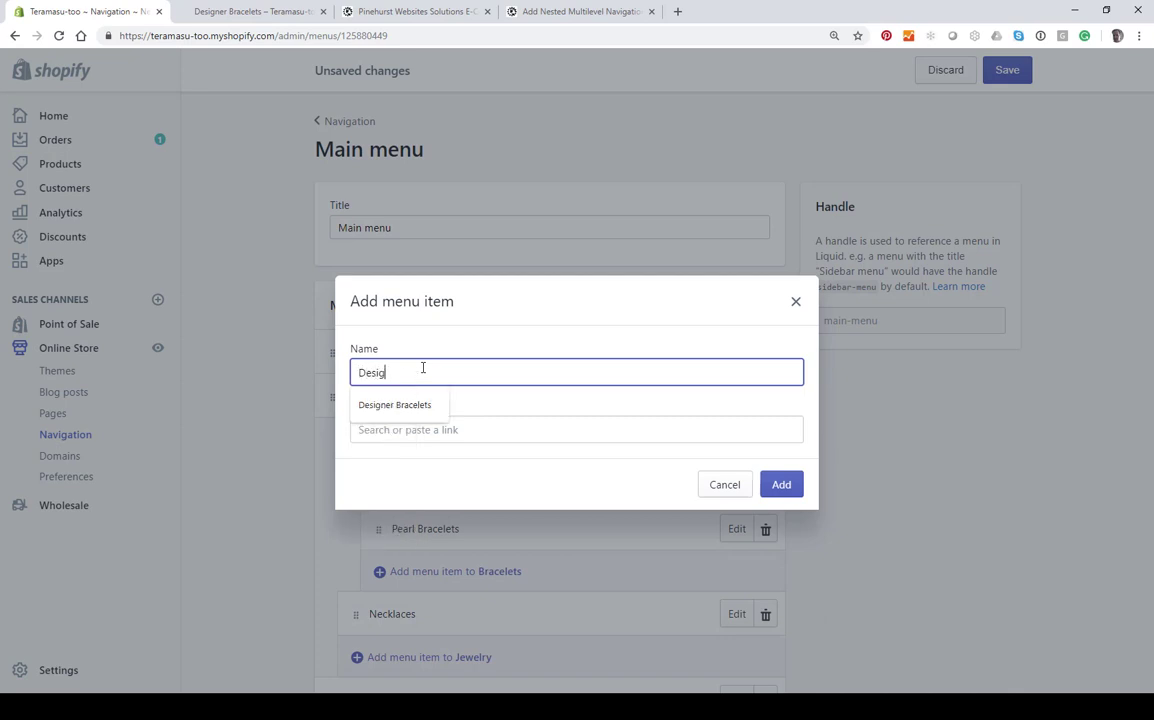
pyautogui.write('ner Neckalces')
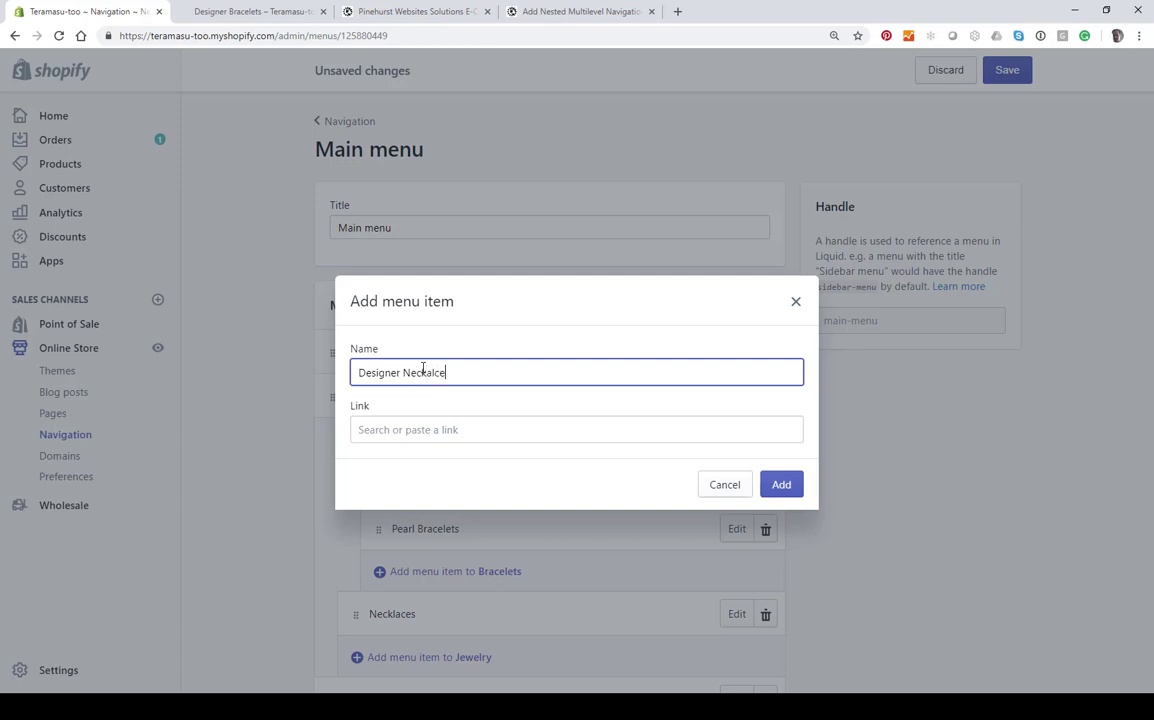
pyautogui.click(390, 429)
pyautogui.click(405, 531)
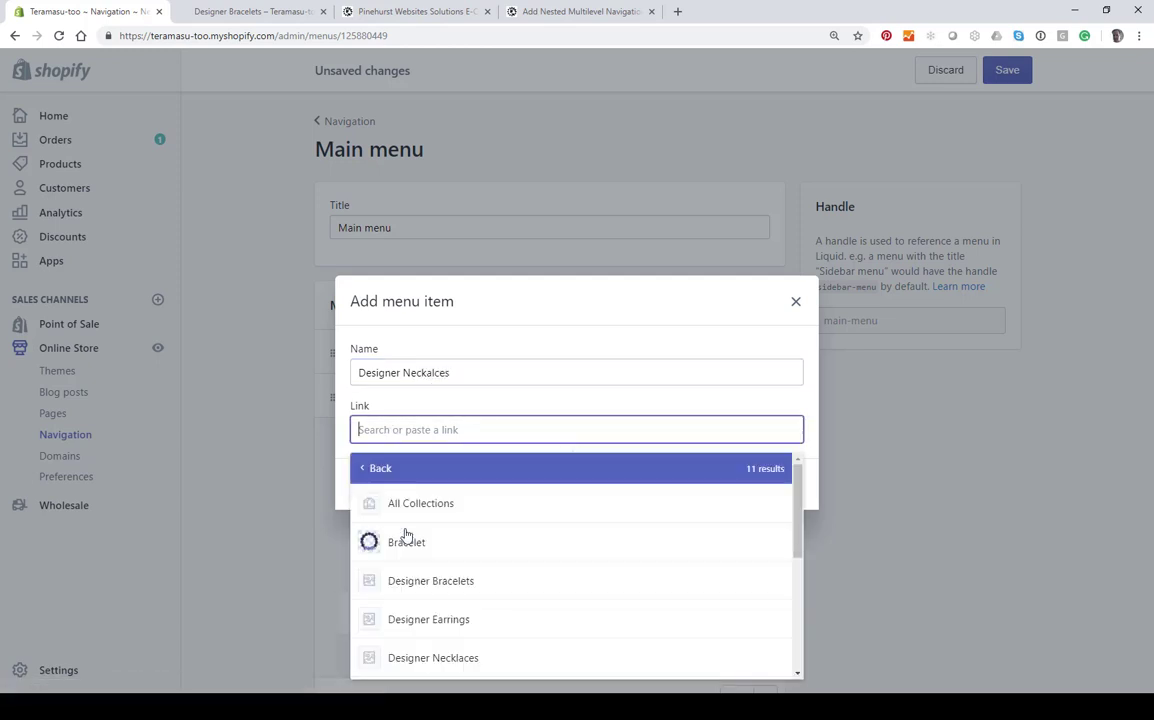
pyautogui.click(471, 660)
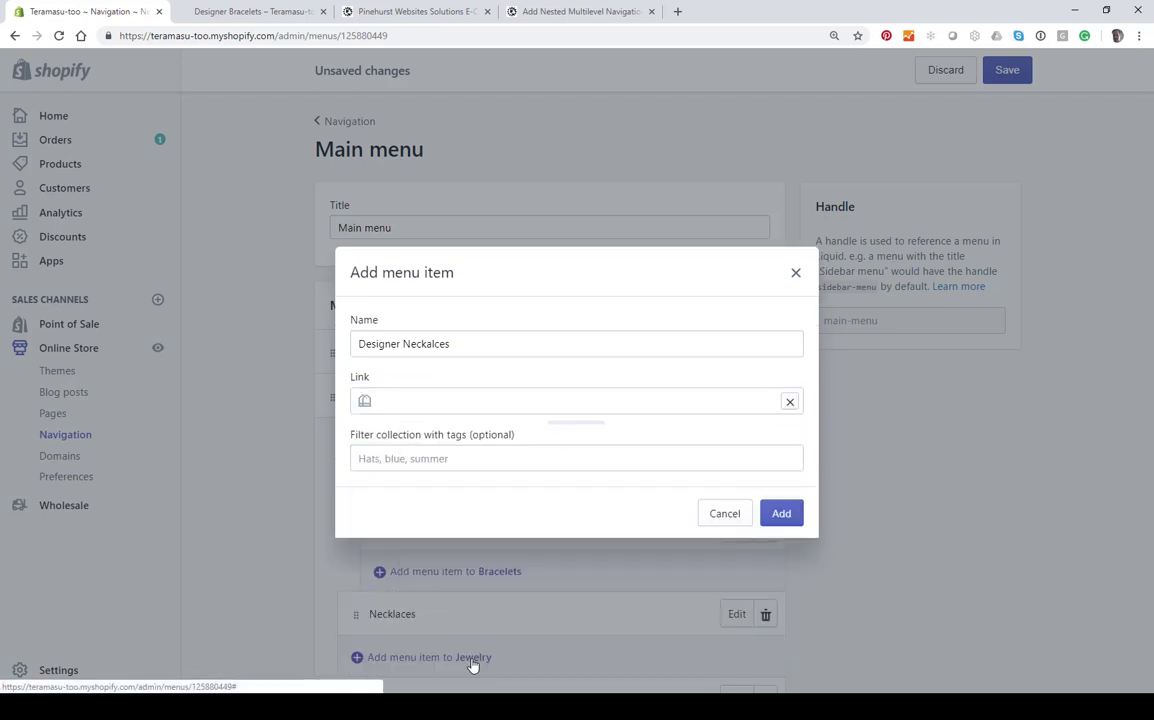
pyautogui.click(783, 528)
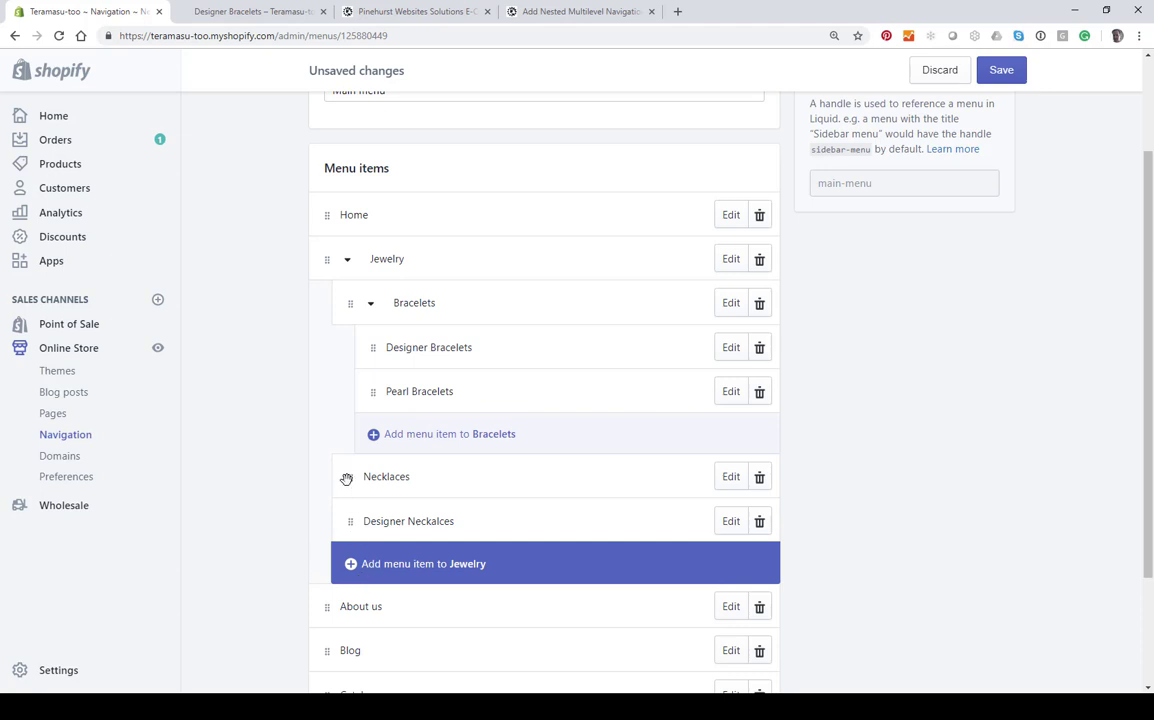
pyautogui.moveTo(352, 526); pyautogui.dragTo(424, 531)
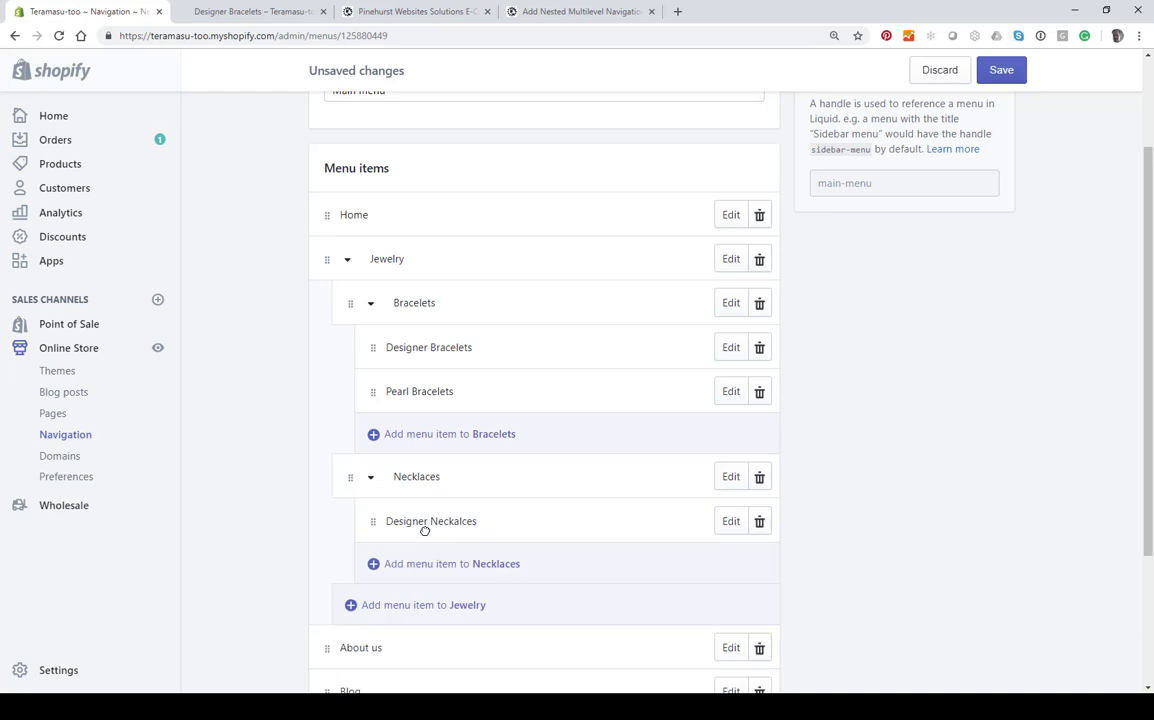
# Add a menu item named "Pearl Neckalaces" under Necklaces, linked to the Pearl Necklaces collection, and save the menu
pyautogui.click(376, 562)
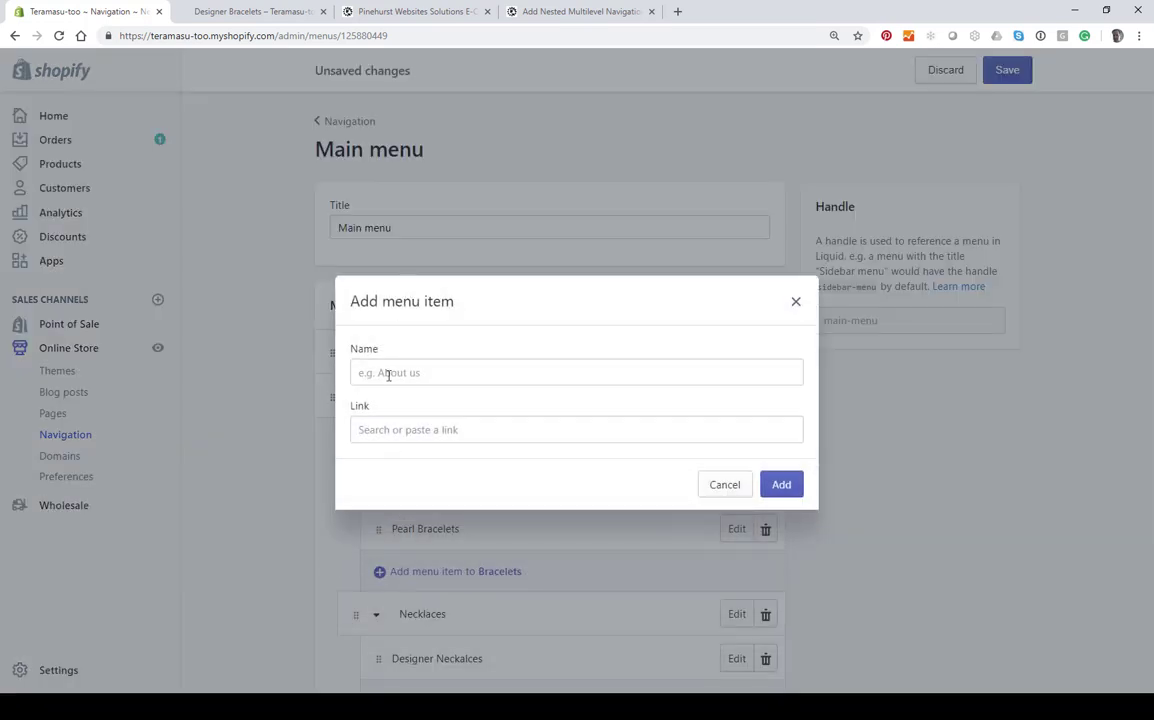
pyautogui.click(388, 375)
pyautogui.write('Pearl neck')
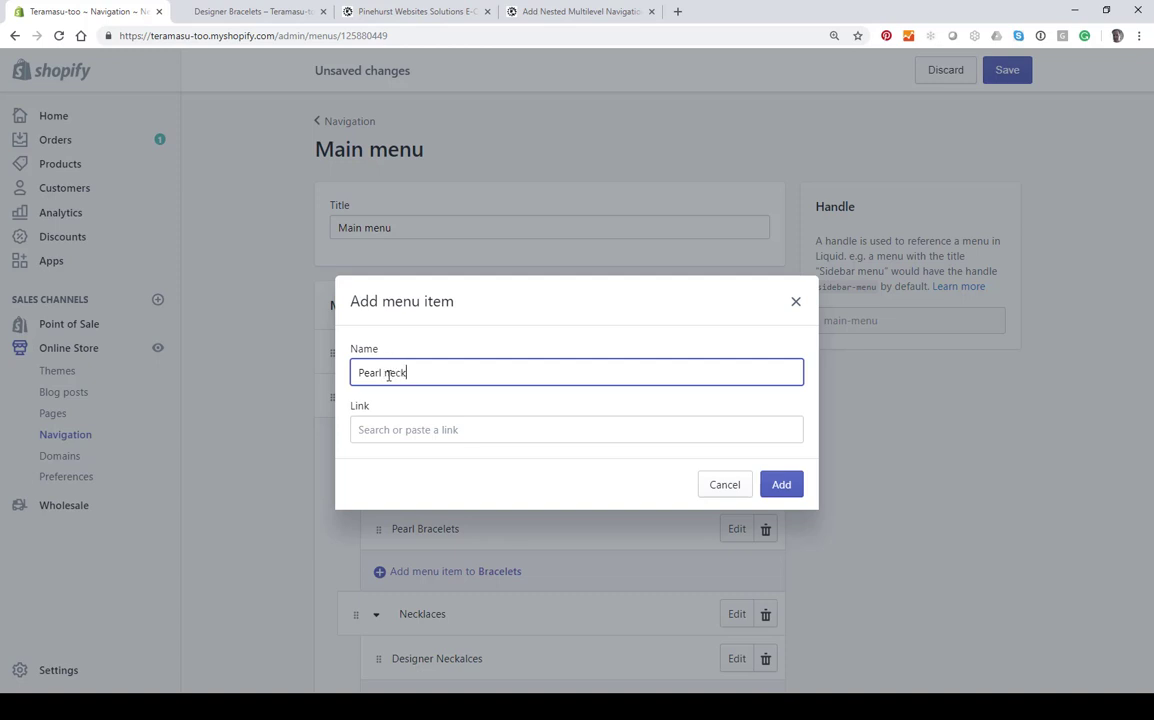
pyautogui.write('alaces')
pyautogui.click(391, 372)
pyautogui.press('BackSpace')
pyautogui.write('N')
pyautogui.click(362, 430)
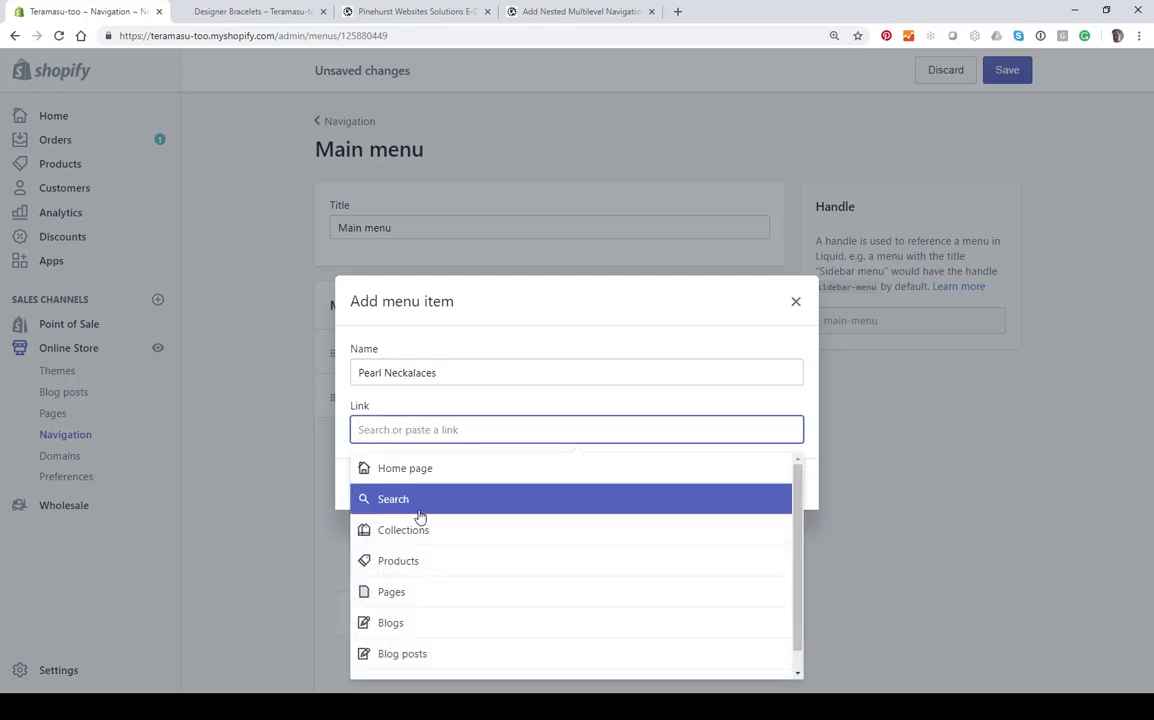
pyautogui.click(420, 544)
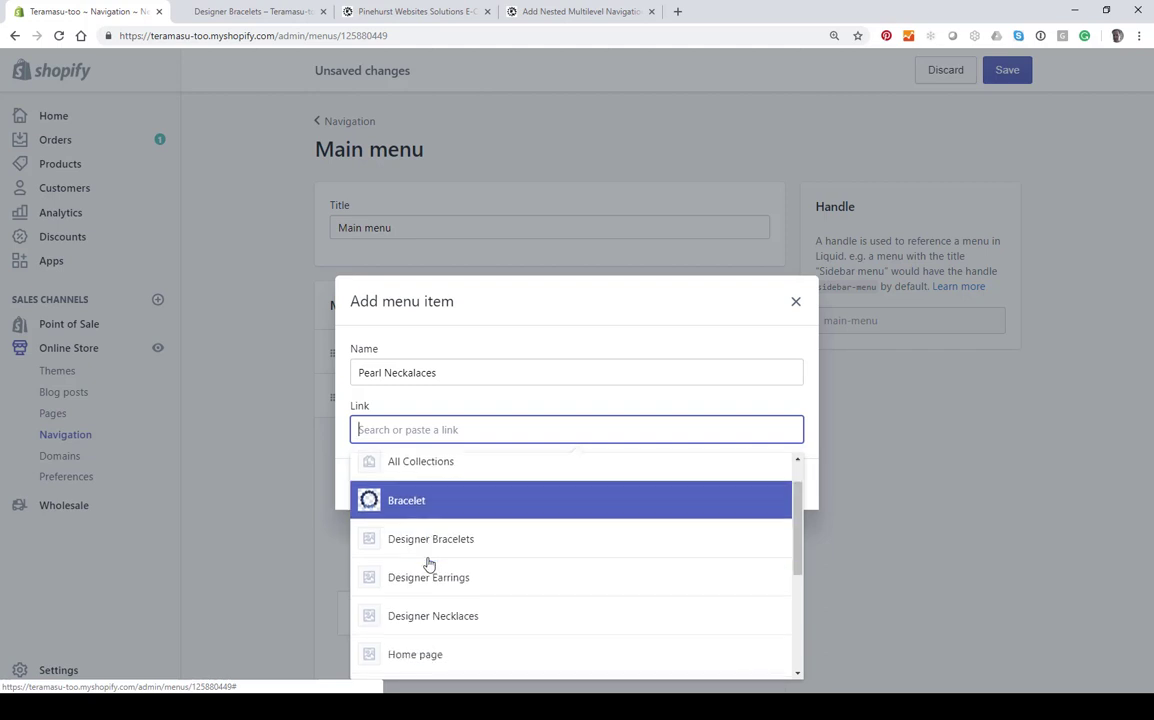
pyautogui.scroll(-2, 428, 564)
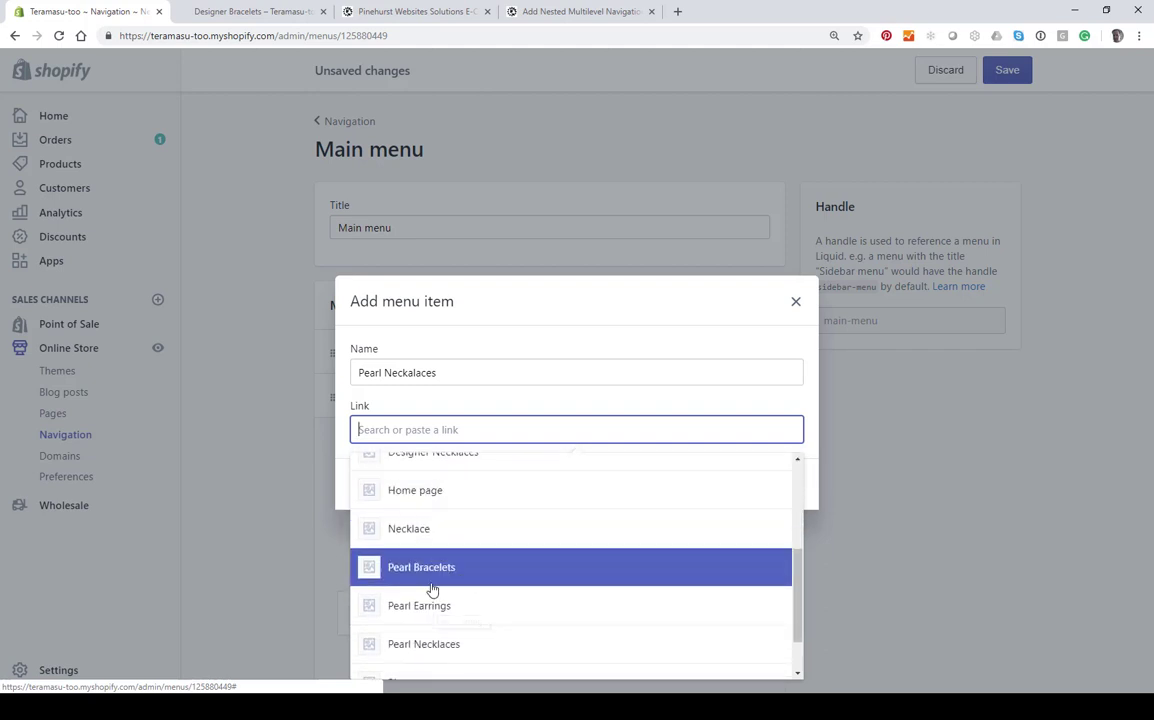
pyautogui.scroll(-1, 433, 600)
pyautogui.click(435, 603)
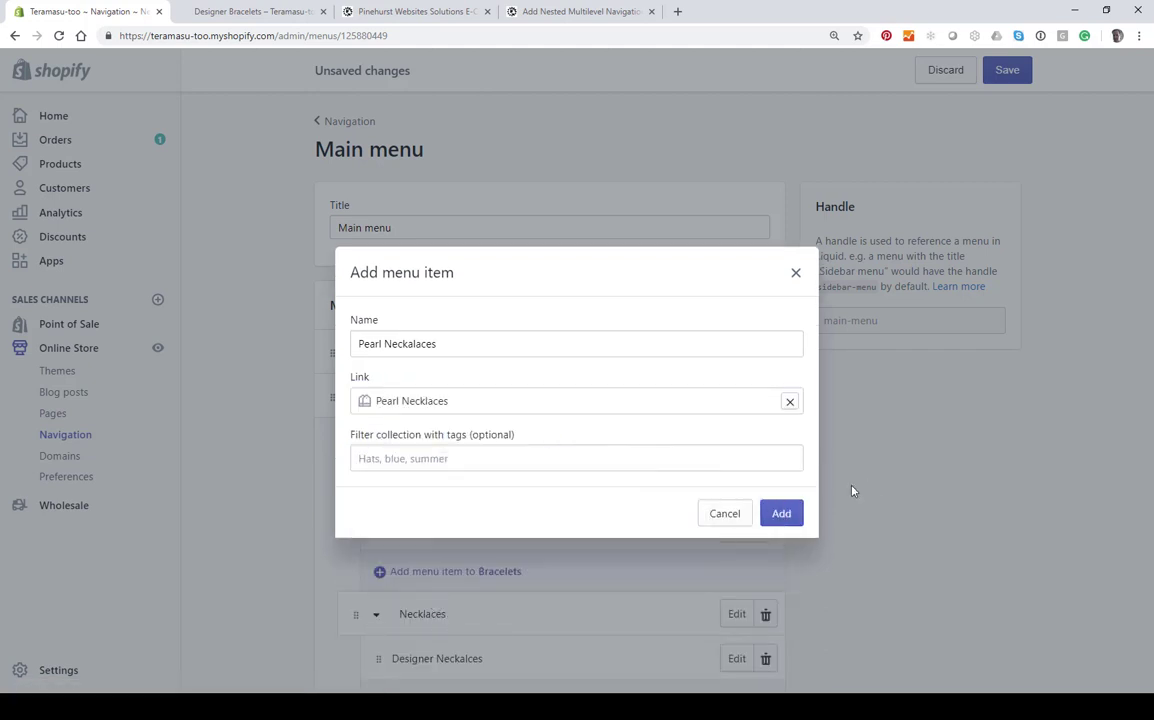
pyautogui.click(781, 513)
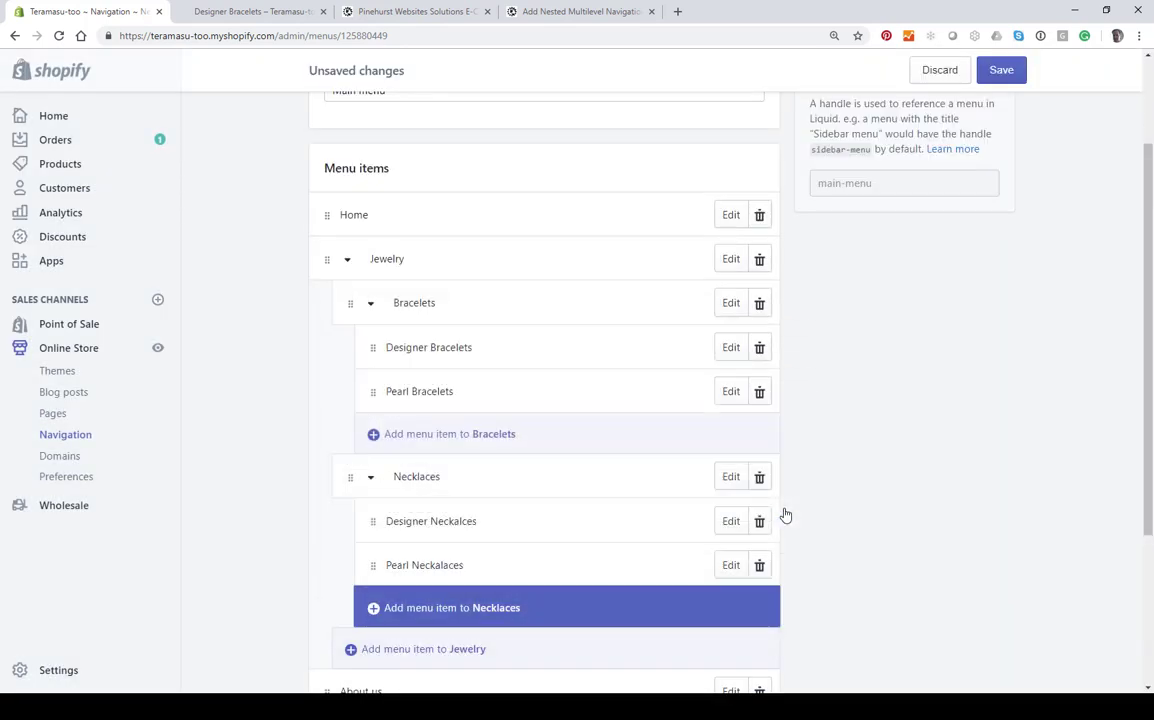
pyautogui.click(1001, 69)
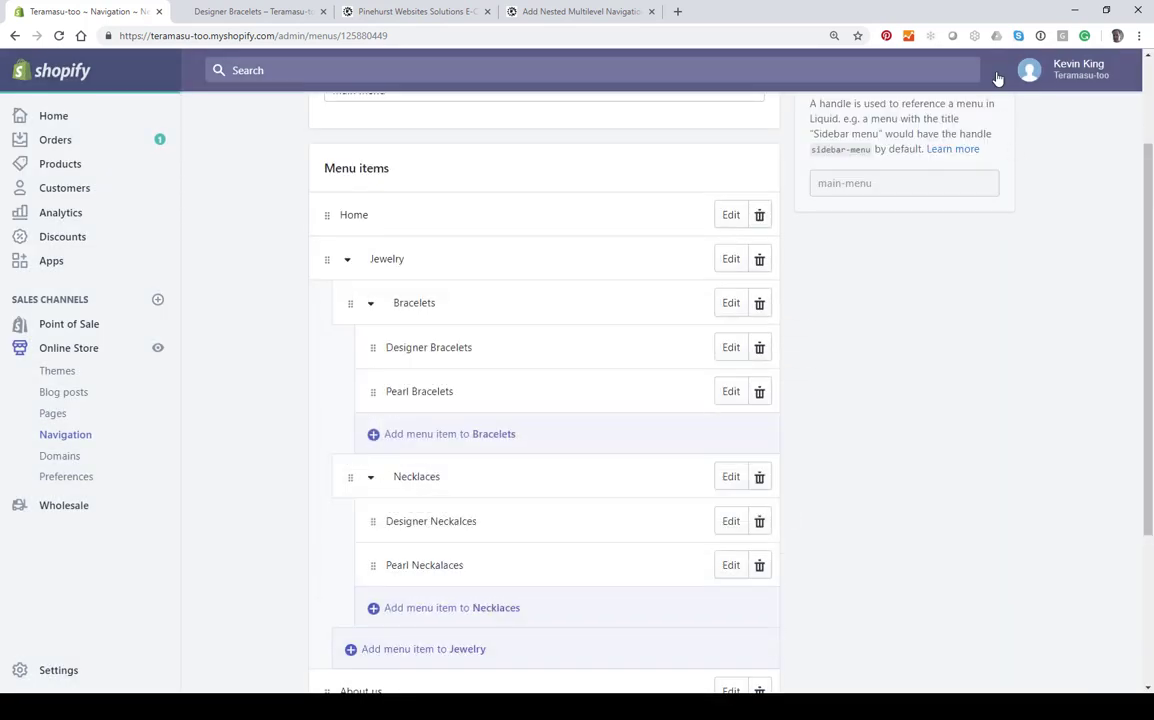
# Reload the storefront page and check the nested Bracelets and Necklaces entries in the Jewelry menu
pyautogui.click(255, 11)
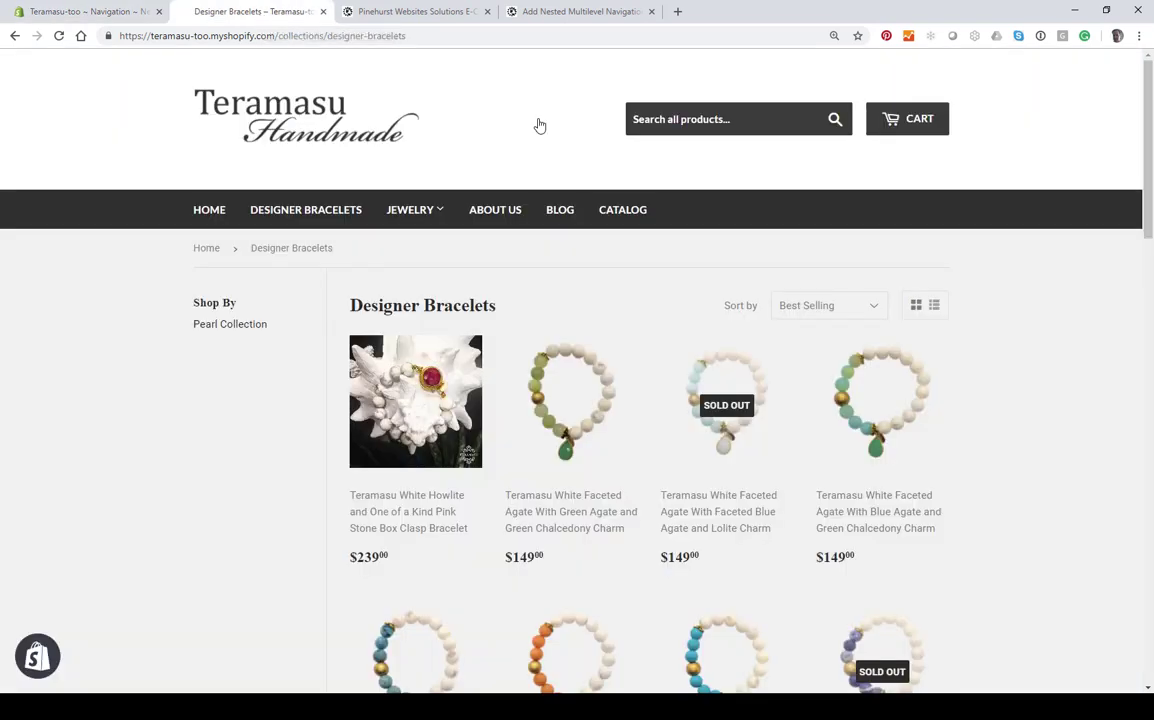
pyautogui.click(59, 36)
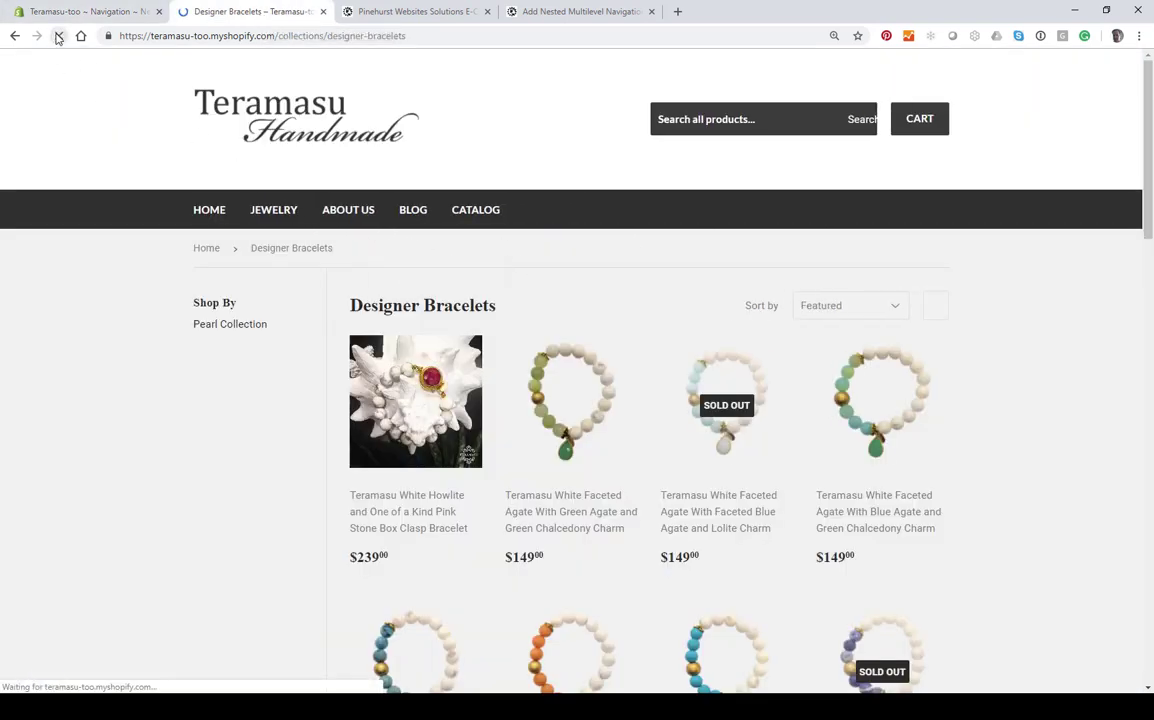
pyautogui.moveTo(278, 206)
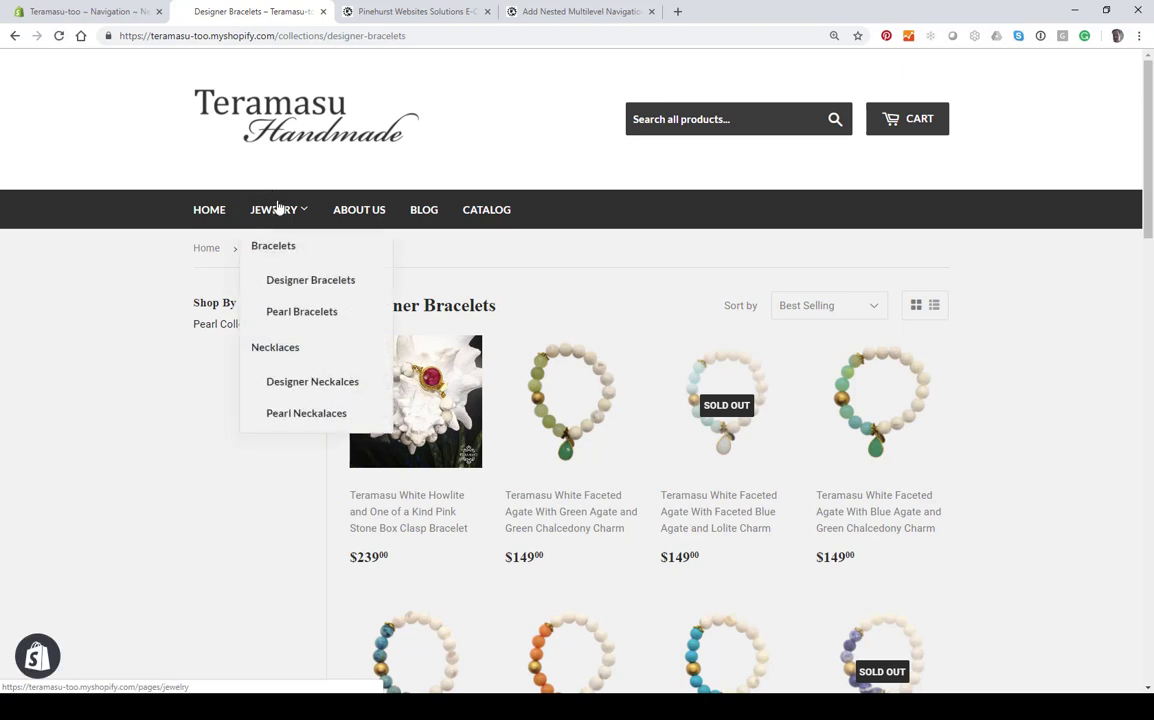